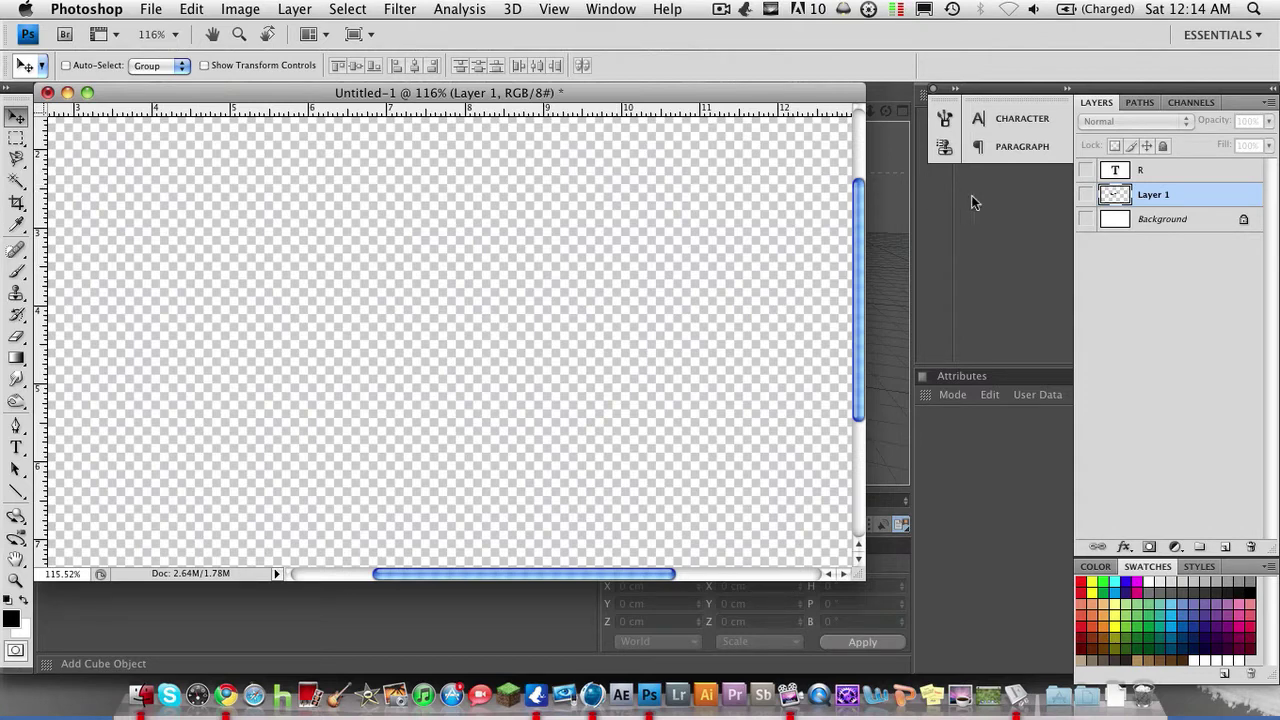
Turn on visibility for Layer 1 (the swoosh) and the R text layer
{"action": "left_click", "coordinate": [1087, 196]}
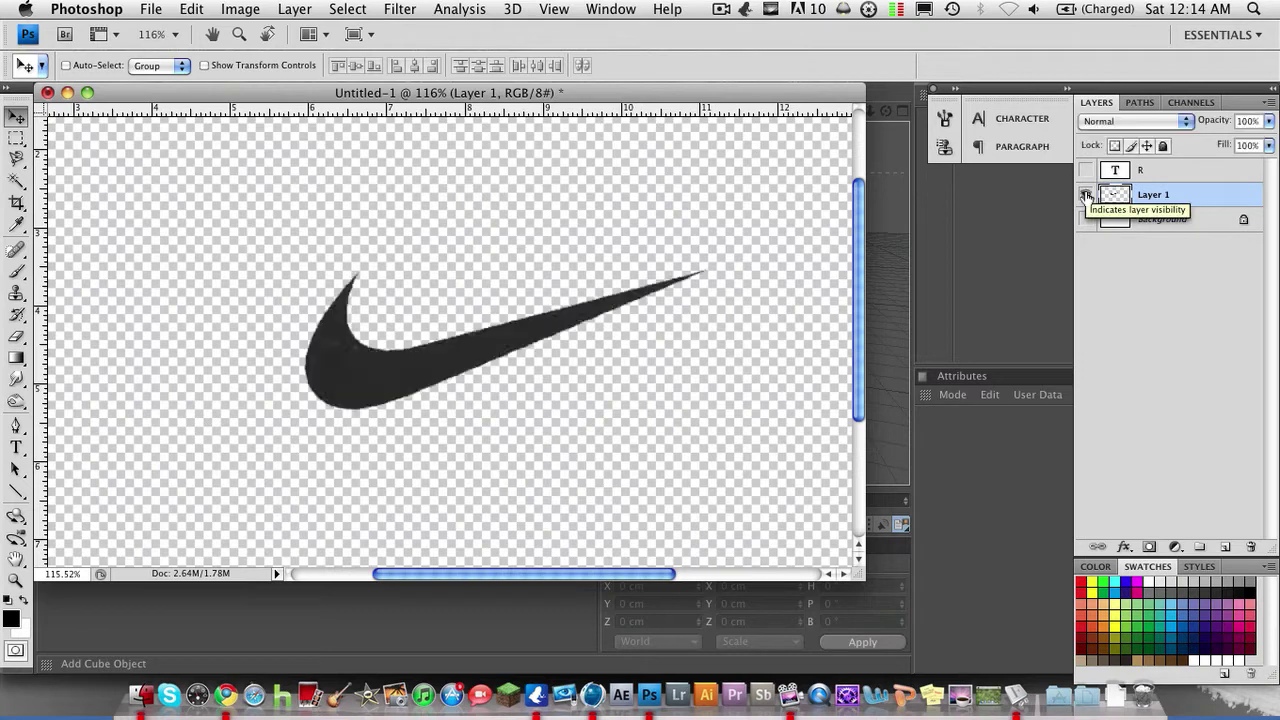
{"action": "left_click", "coordinate": [1086, 171]}
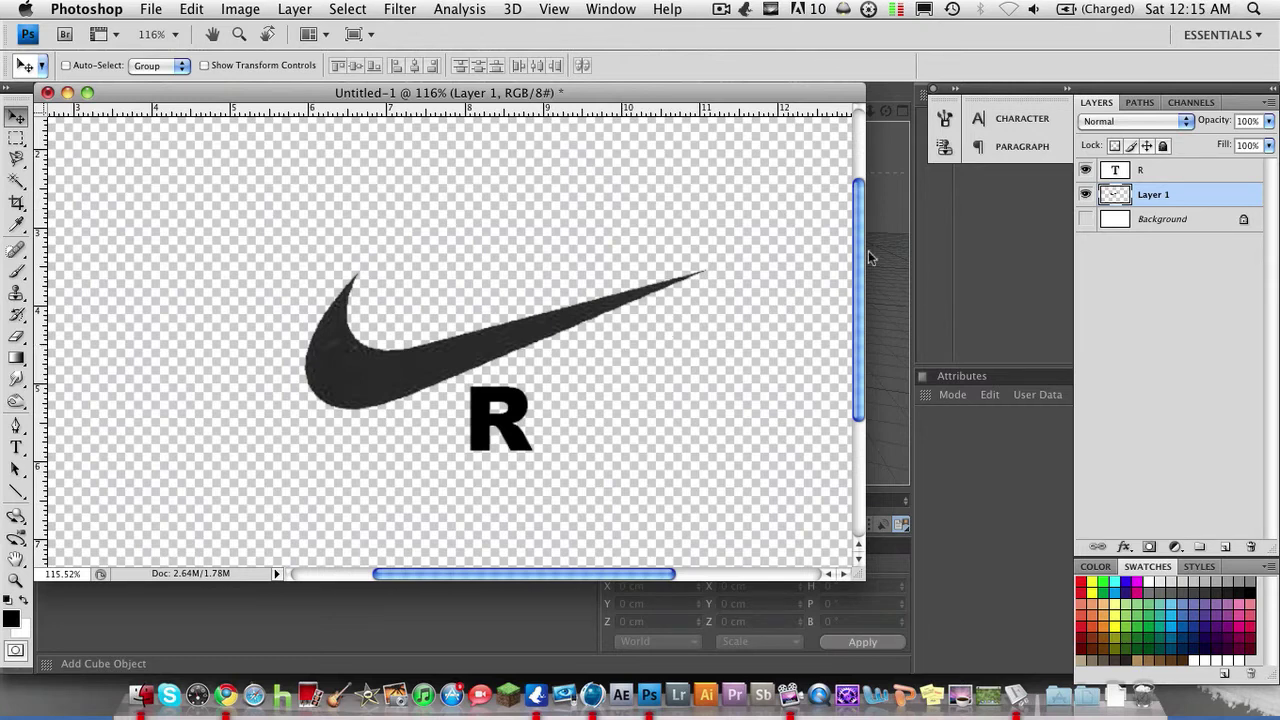
{"action": "left_click", "coordinate": [1086, 196]}
{"action": "left_click", "coordinate": [1086, 196]}
Load Layer 1's swoosh pixels as a selection from its layer thumbnail
{"action": "left_click", "coordinate": [1086, 170]}
{"action": "left_click", "coordinate": [1086, 170]}
{"action": "left_click", "coordinate": [1085, 194]}
{"action": "left_click", "coordinate": [1085, 194]}
{"action": "left_click", "coordinate": [1112, 199], "text": "super"}
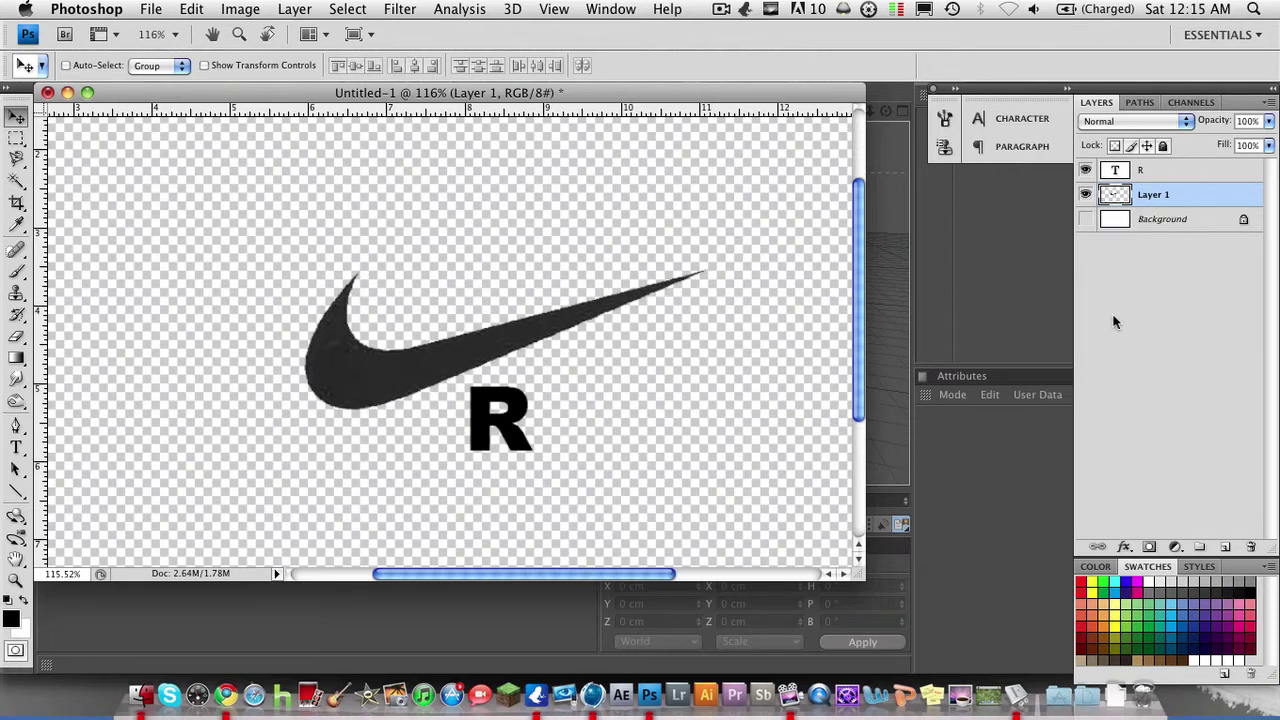
{"action": "left_click", "coordinate": [1116, 198], "text": "super"}
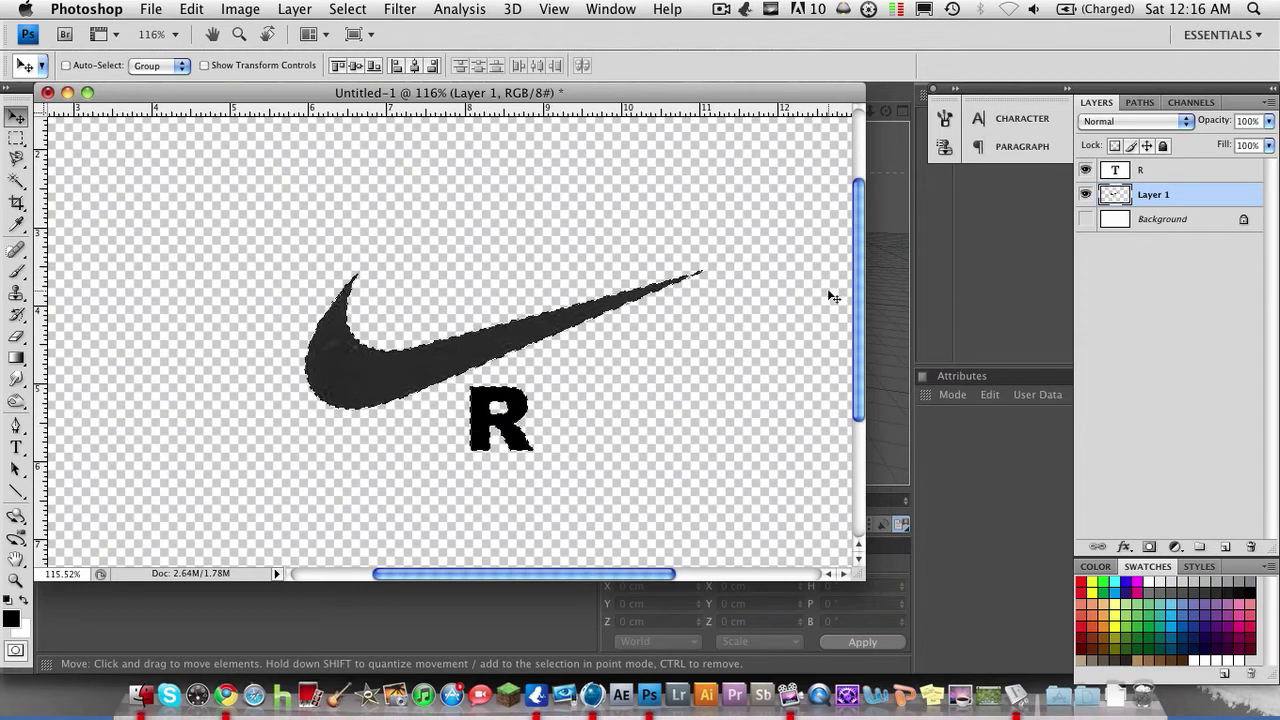
Convert the swoosh and R selection into a Work Path in the Paths panel
{"action": "left_click", "coordinate": [1139, 104]}
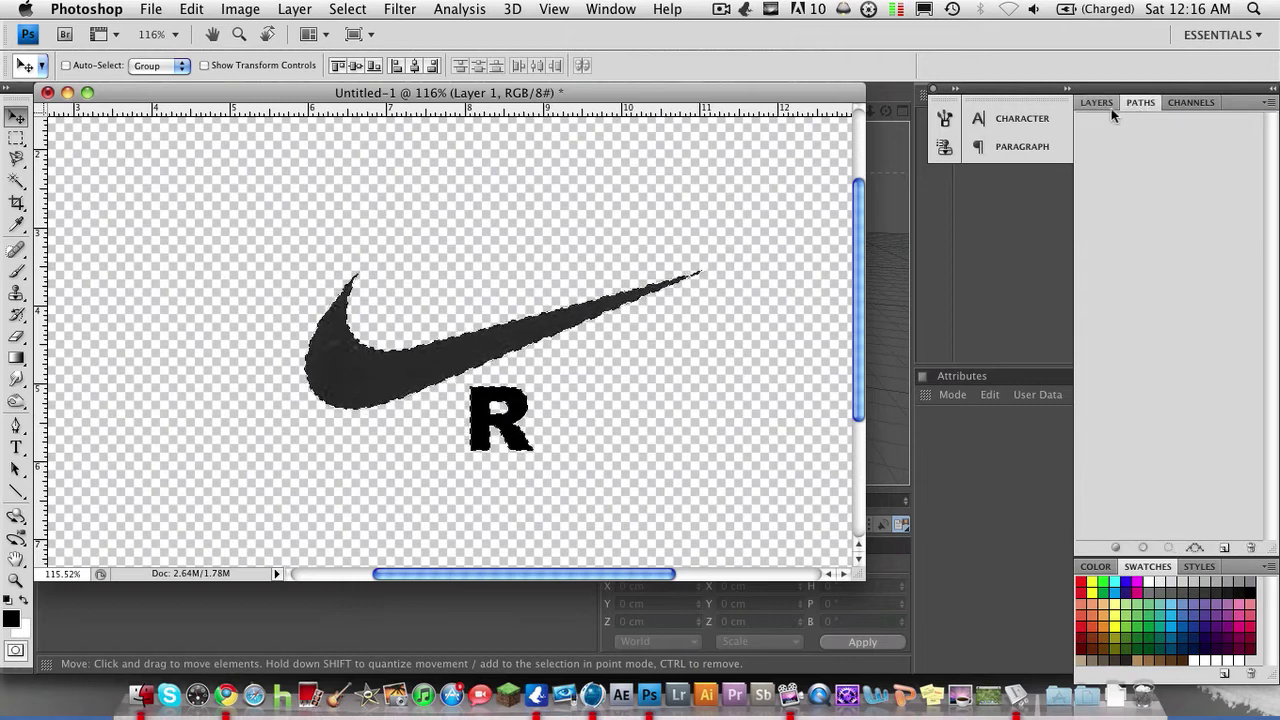
{"action": "left_click", "coordinate": [1100, 104]}
{"action": "left_click", "coordinate": [1140, 103]}
{"action": "left_click", "coordinate": [1112, 103]}
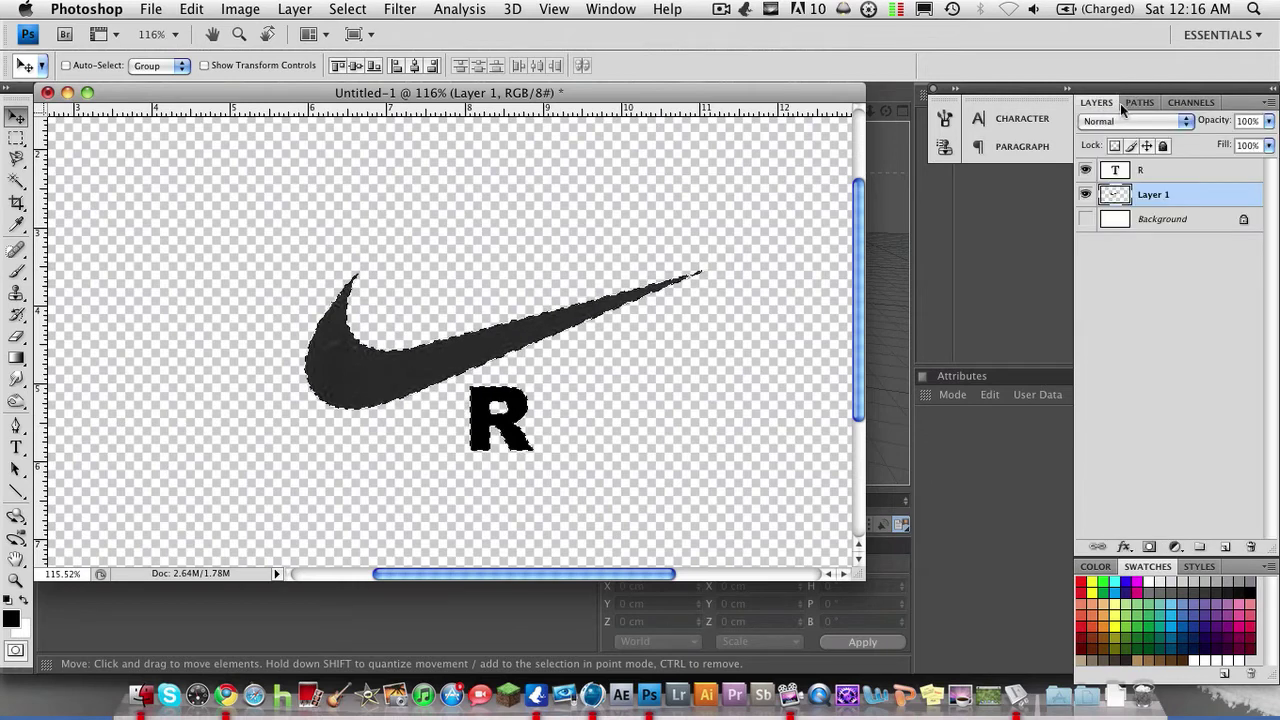
{"action": "left_click", "coordinate": [1136, 103]}
{"action": "left_click", "coordinate": [1098, 103]}
{"action": "left_click", "coordinate": [1136, 103]}
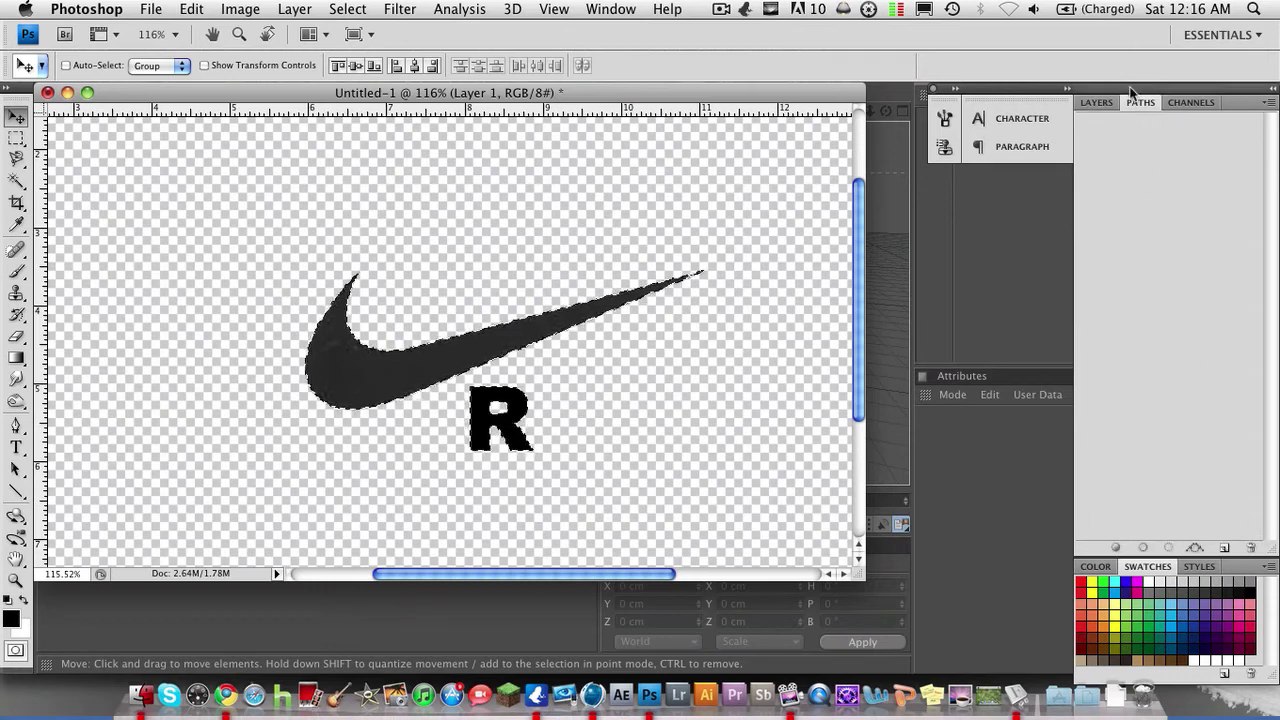
{"action": "left_click", "coordinate": [1196, 549]}
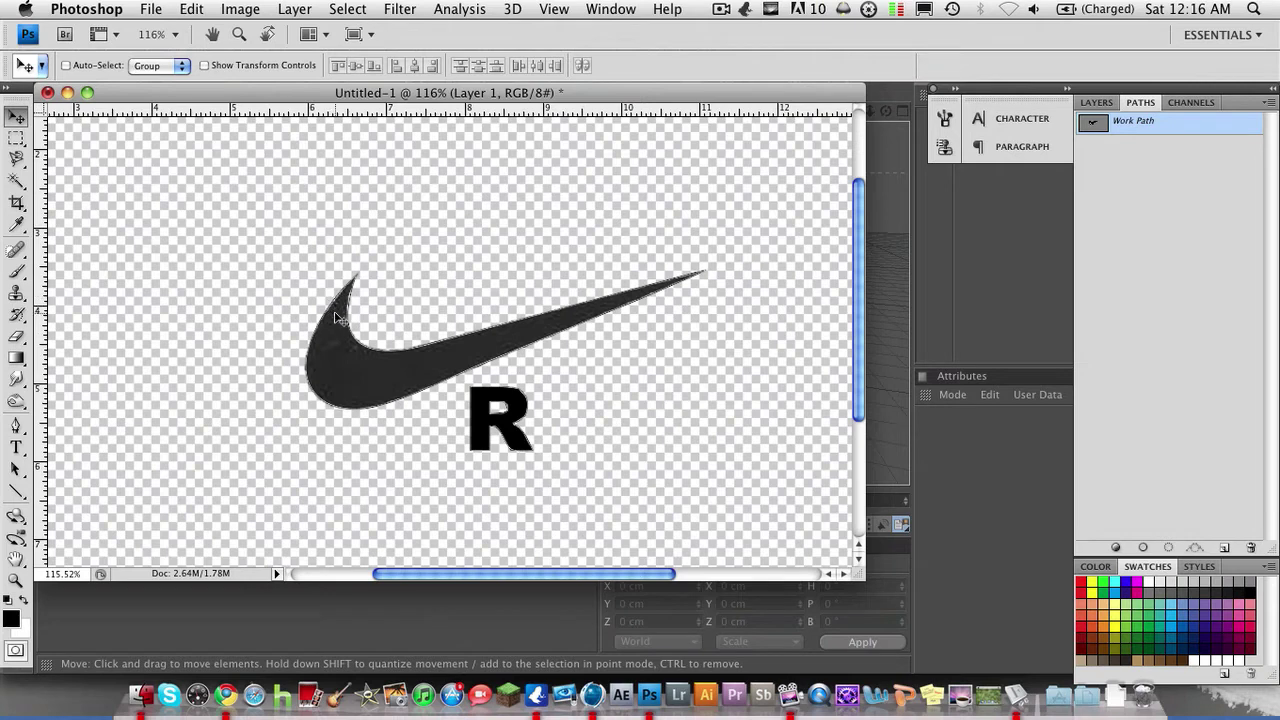
Export the paths to Illustrator as nike.ai, replacing the existing file
{"action": "left_click", "coordinate": [151, 10]}
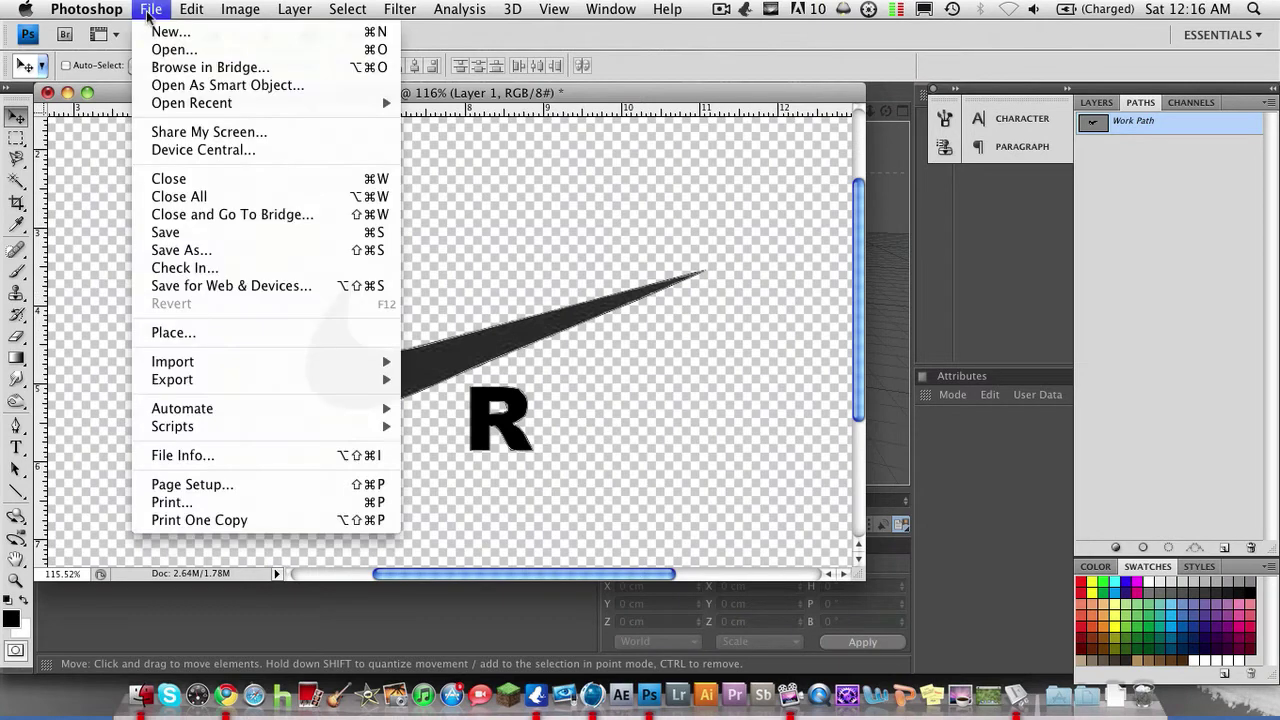
{"action": "mouse_move", "coordinate": [256, 378]}
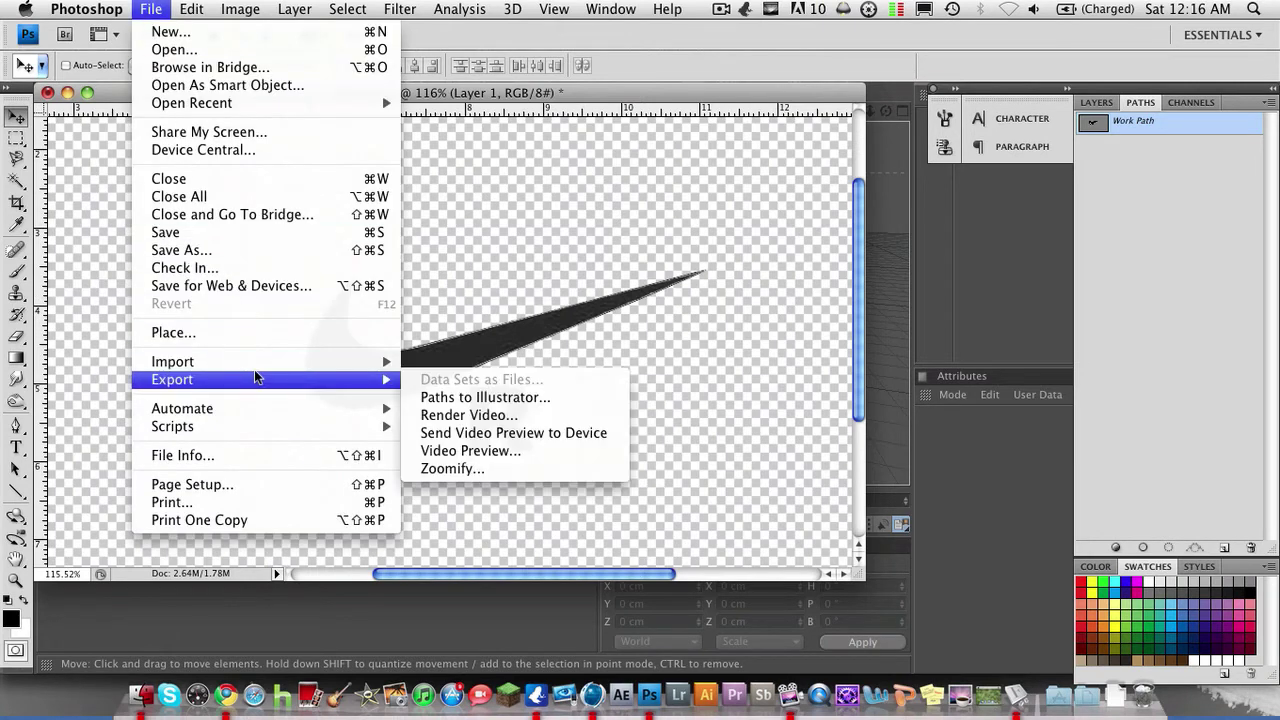
{"action": "left_click", "coordinate": [424, 398]}
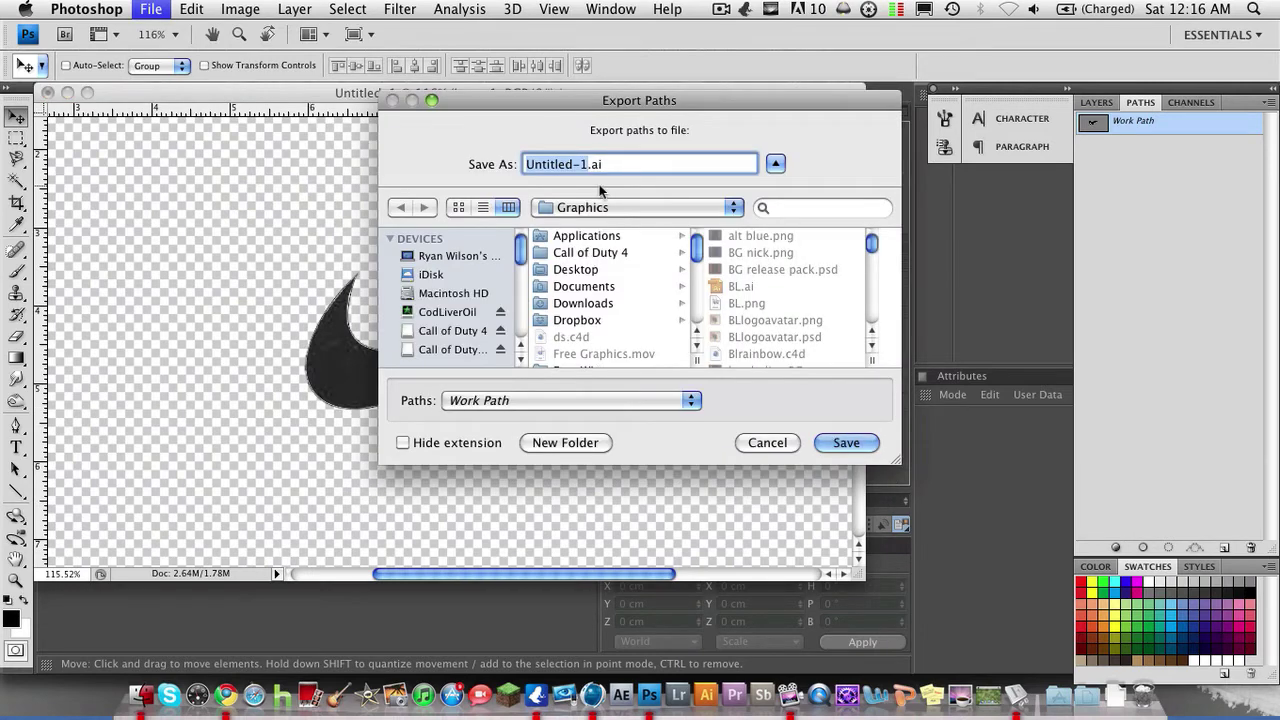
{"action": "type", "text": "nike"}
{"action": "left_click", "coordinate": [846, 442]}
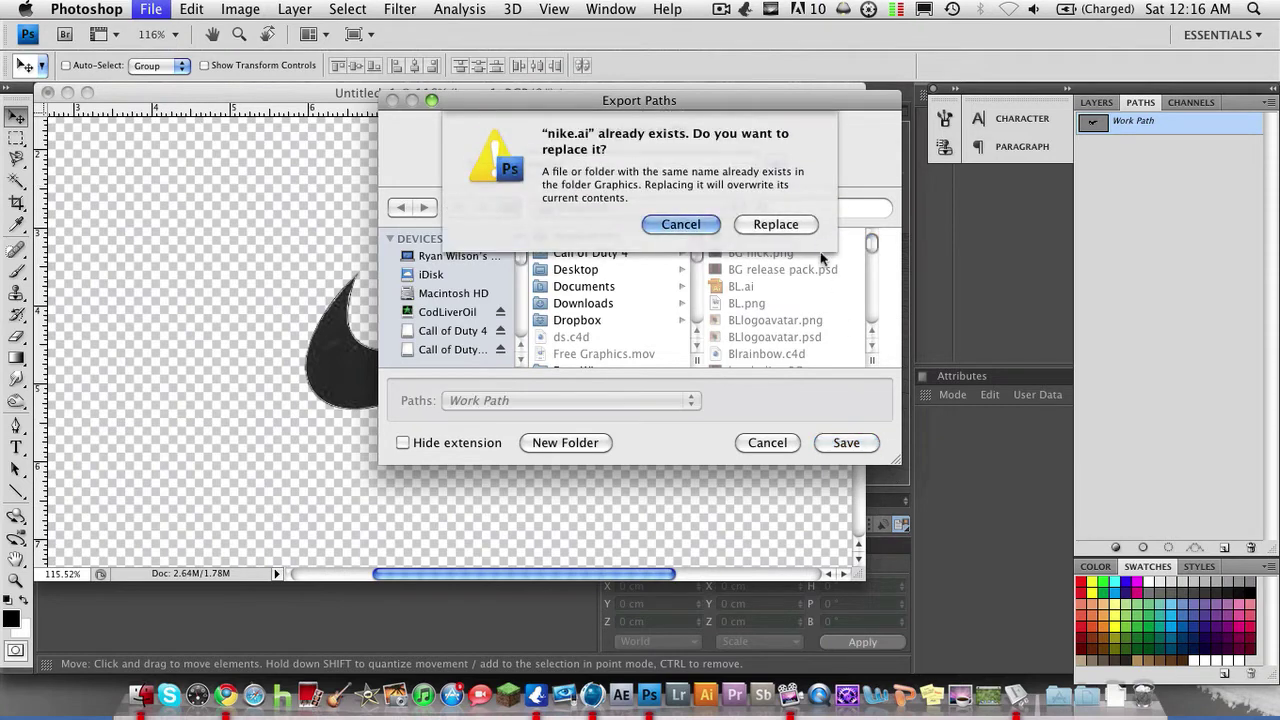
{"action": "left_click", "coordinate": [776, 224]}
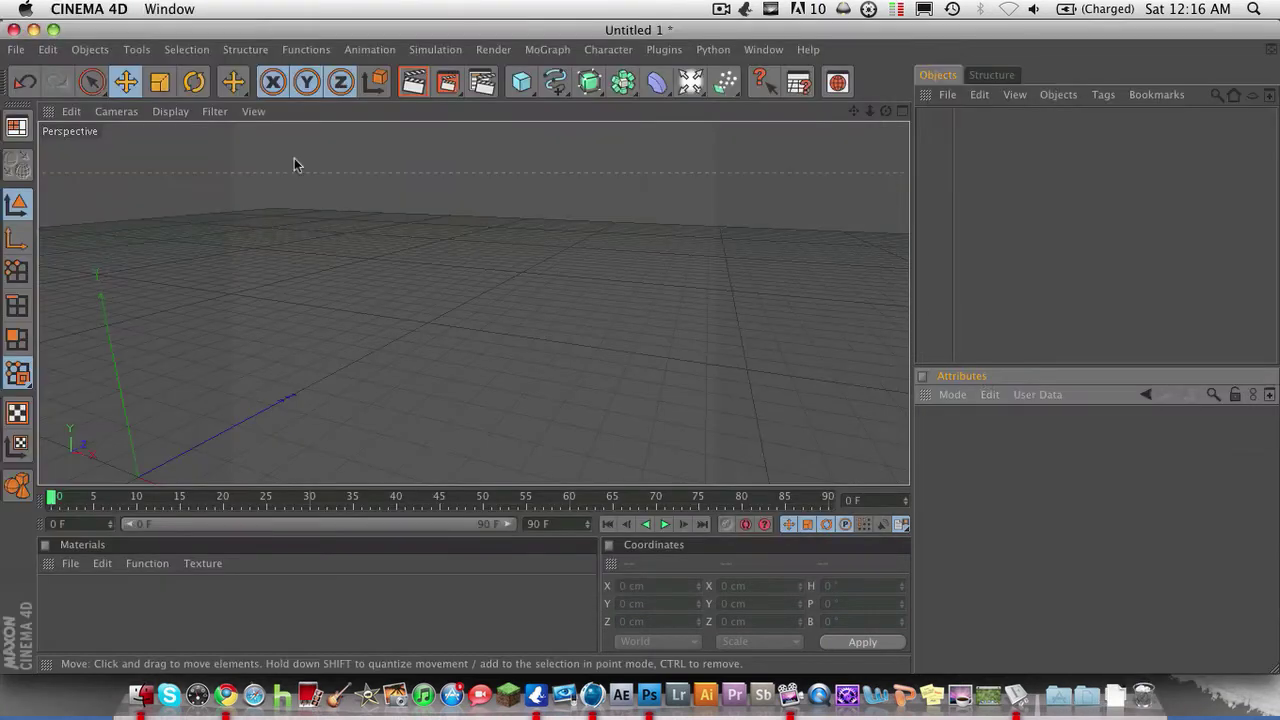
Open nike.ai from the Graphics folder in Cinema 4D
{"action": "left_click", "coordinate": [16, 52]}
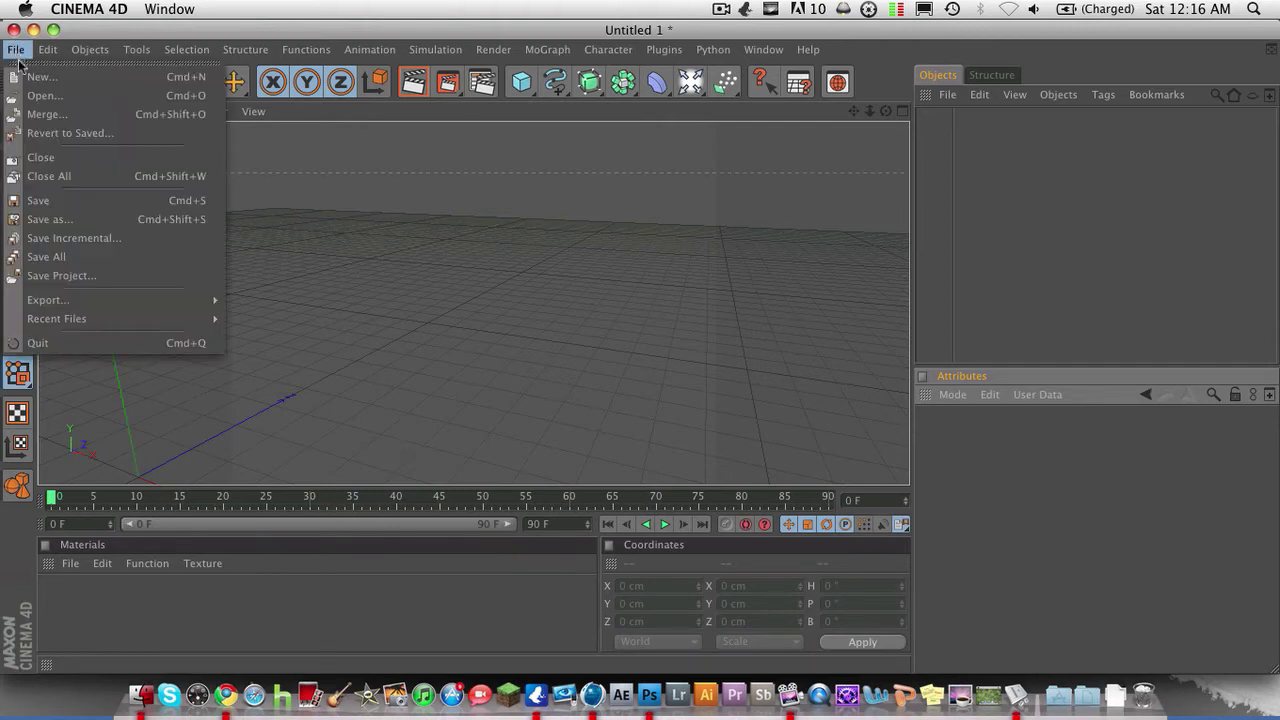
{"action": "left_click", "coordinate": [44, 95]}
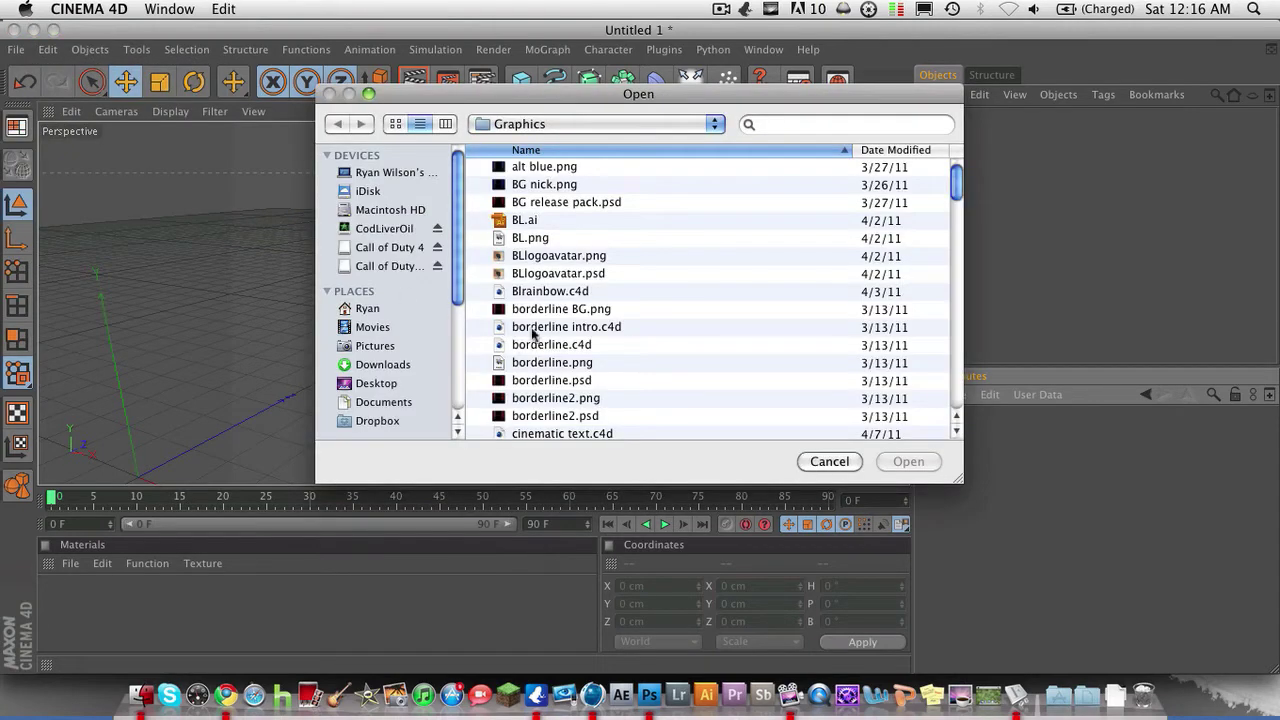
{"action": "scroll", "coordinate": [516, 343], "scroll_direction": "down", "scroll_amount": 20}
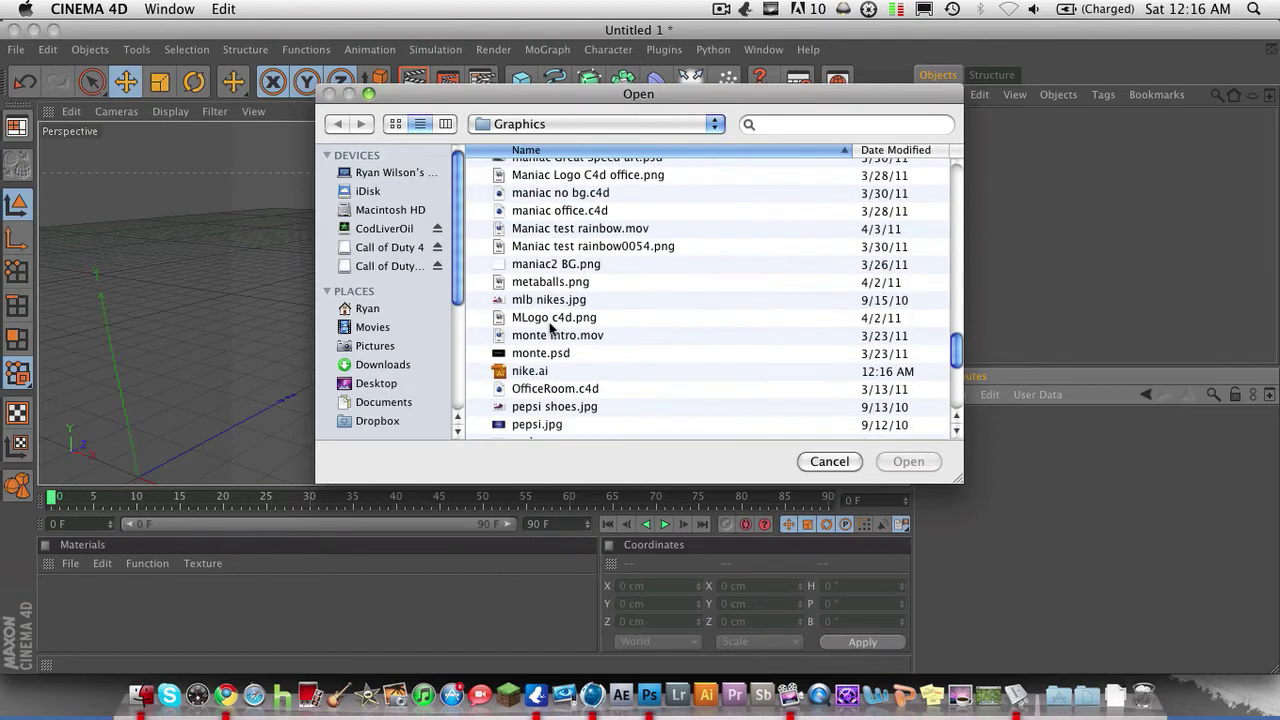
{"action": "left_click", "coordinate": [535, 364]}
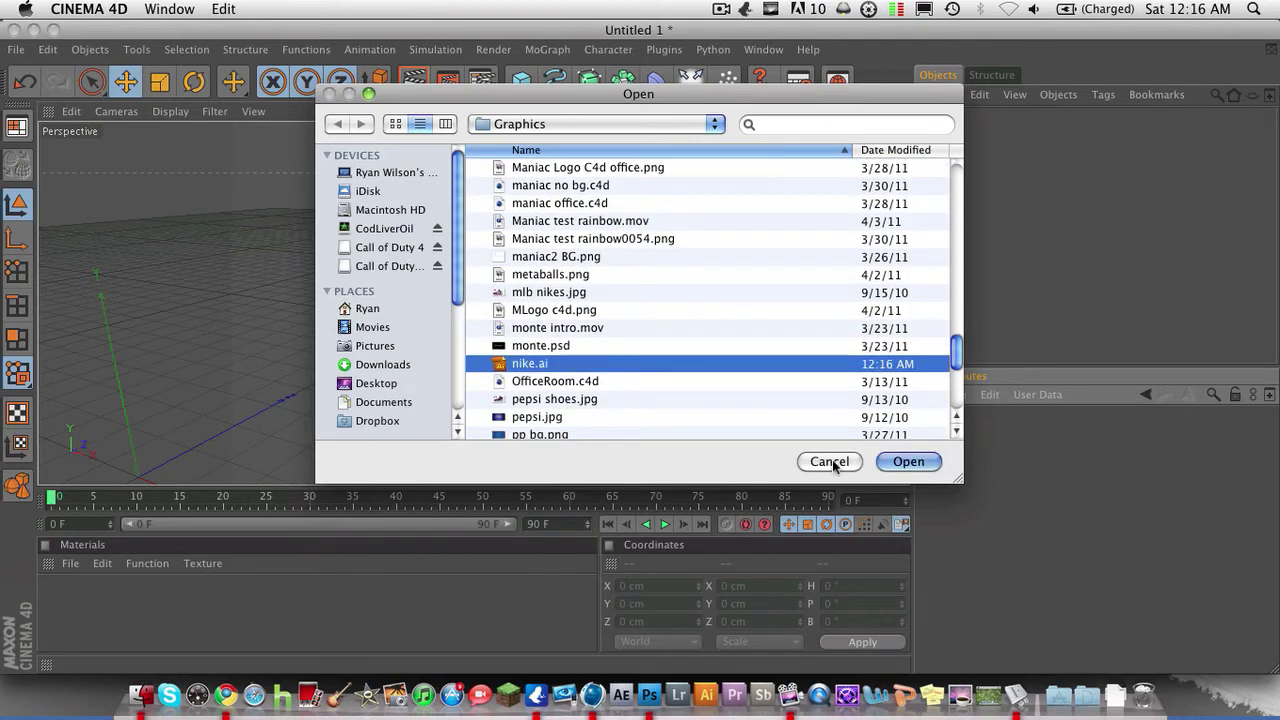
{"action": "left_click", "coordinate": [908, 461]}
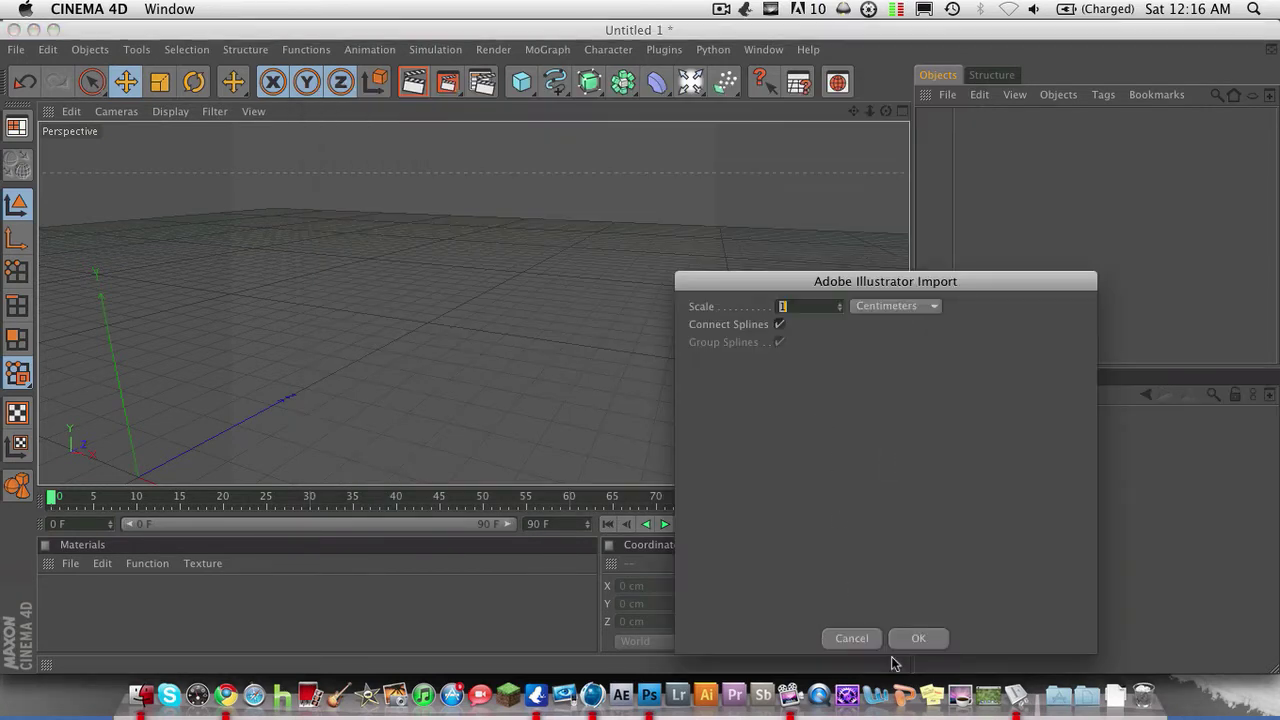
Accept the Illustrator import at Scale 1 Centimeters and reveal Paths 1–3 under the nike null
{"action": "left_click", "coordinate": [912, 636]}
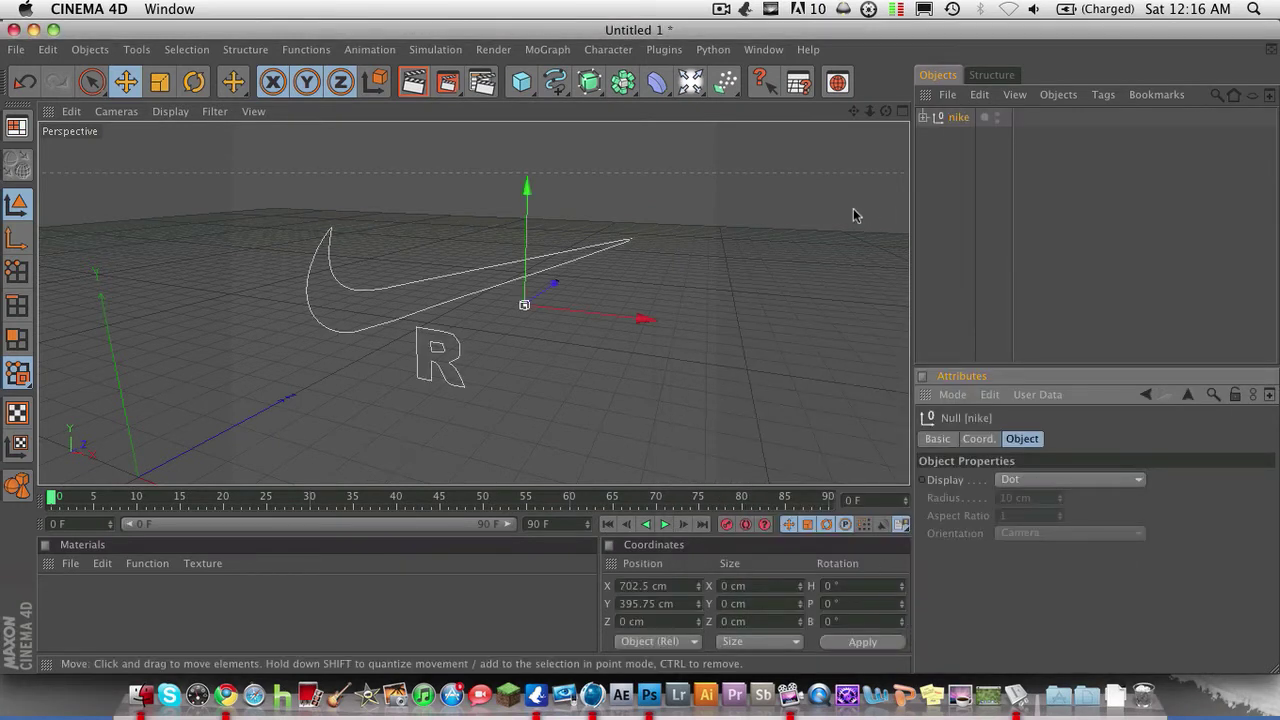
{"action": "left_click", "coordinate": [926, 121]}
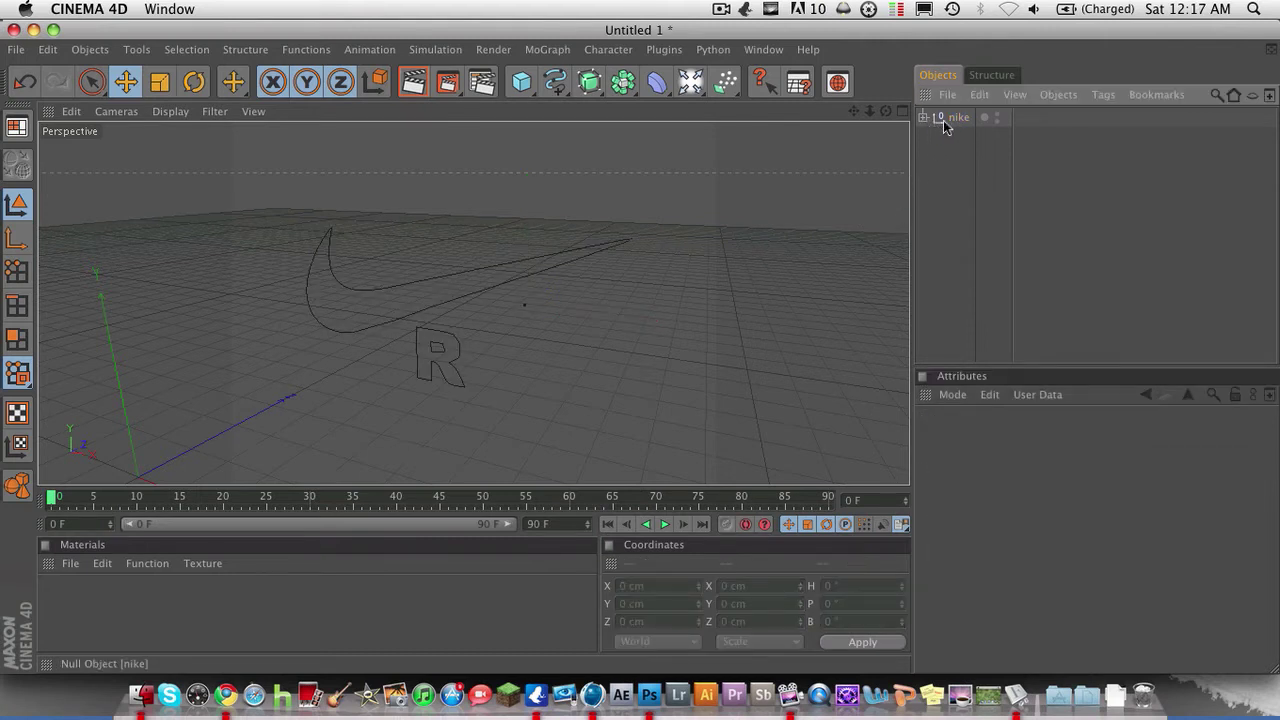
{"action": "left_click", "coordinate": [945, 121]}
{"action": "left_click", "coordinate": [923, 125]}
{"action": "left_click", "coordinate": [923, 119]}
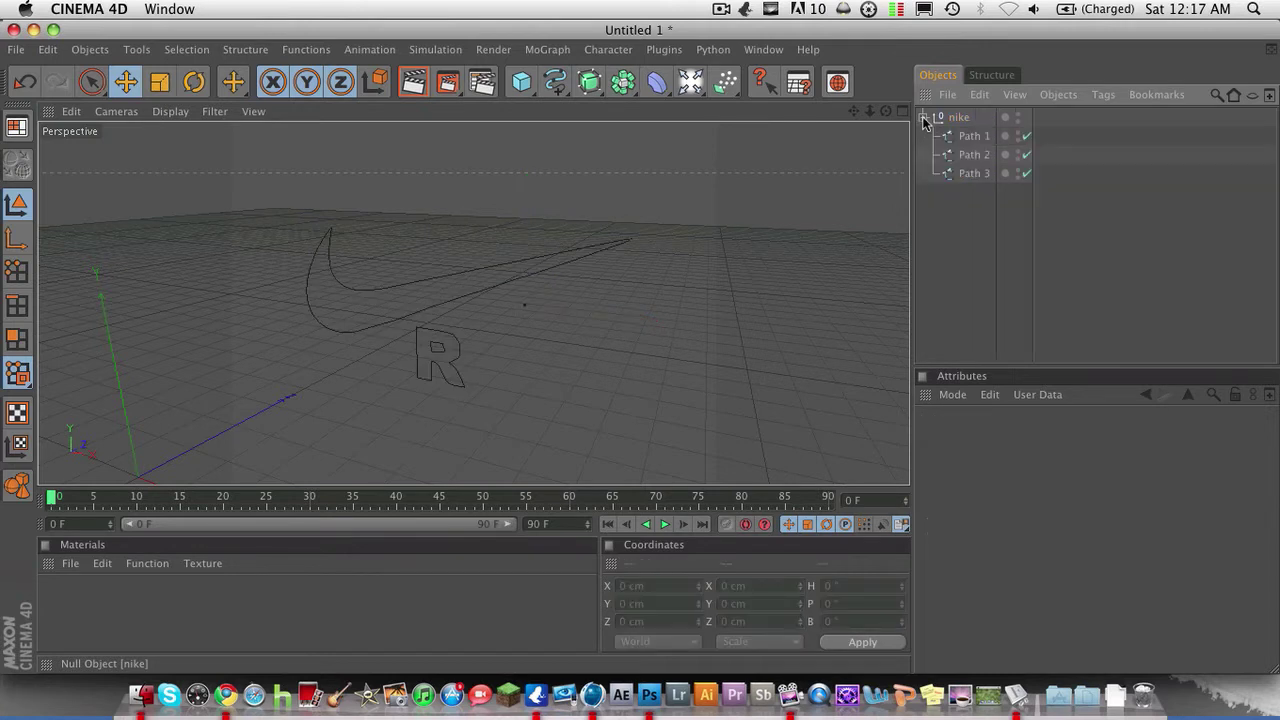
{"action": "left_click", "coordinate": [925, 119]}
{"action": "left_click", "coordinate": [928, 120]}
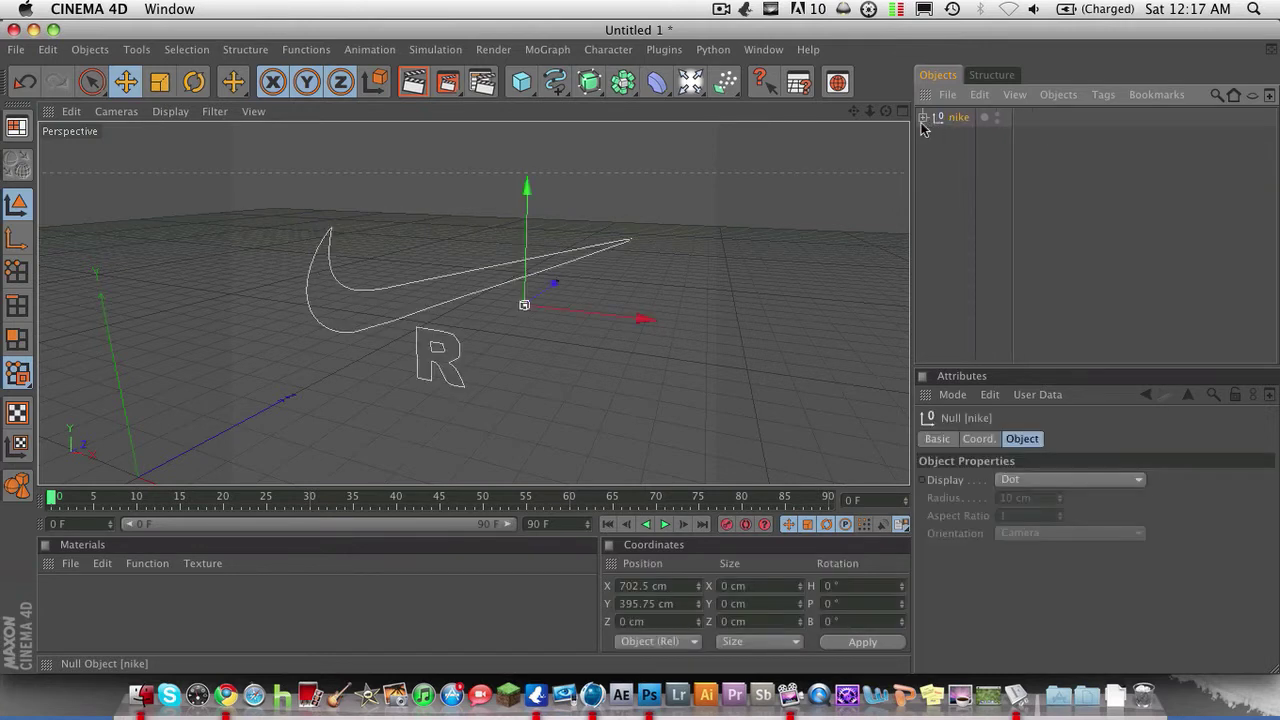
{"action": "left_click", "coordinate": [924, 123]}
{"action": "left_click", "coordinate": [923, 119]}
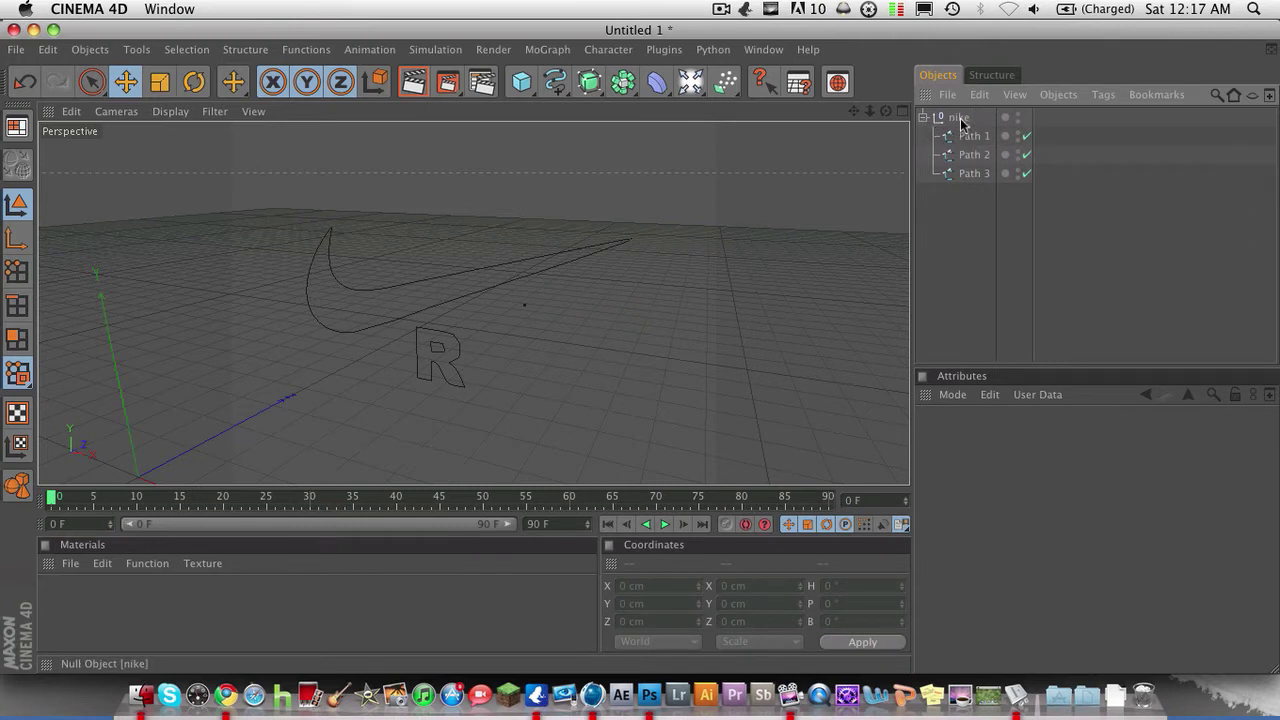
{"action": "left_click", "coordinate": [966, 175]}
{"action": "left_click", "coordinate": [968, 154]}
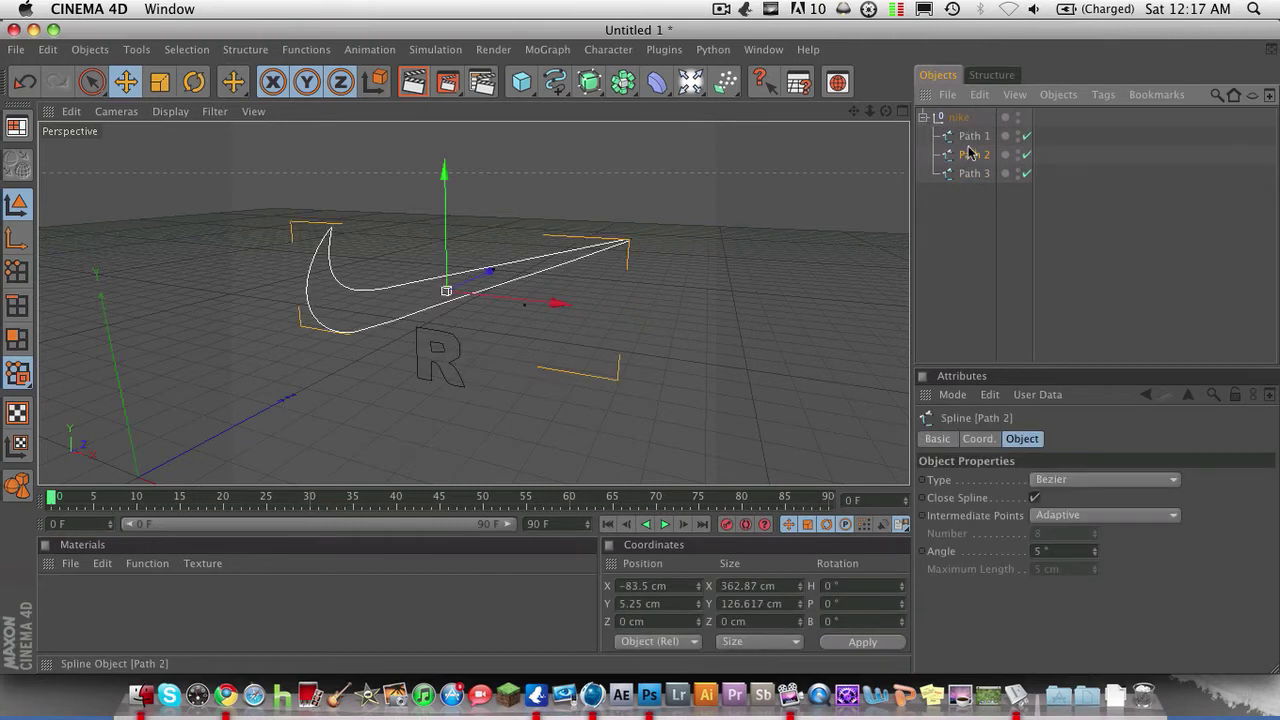
Rename Path 1 to Spline and delete it
{"action": "double_click", "coordinate": [970, 137]}
{"action": "type", "text": "Spline"}
{"action": "key", "text": "Return"}
{"action": "left_click", "coordinate": [966, 240]}
{"action": "left_click", "coordinate": [980, 137]}
{"action": "key", "text": "Delete"}
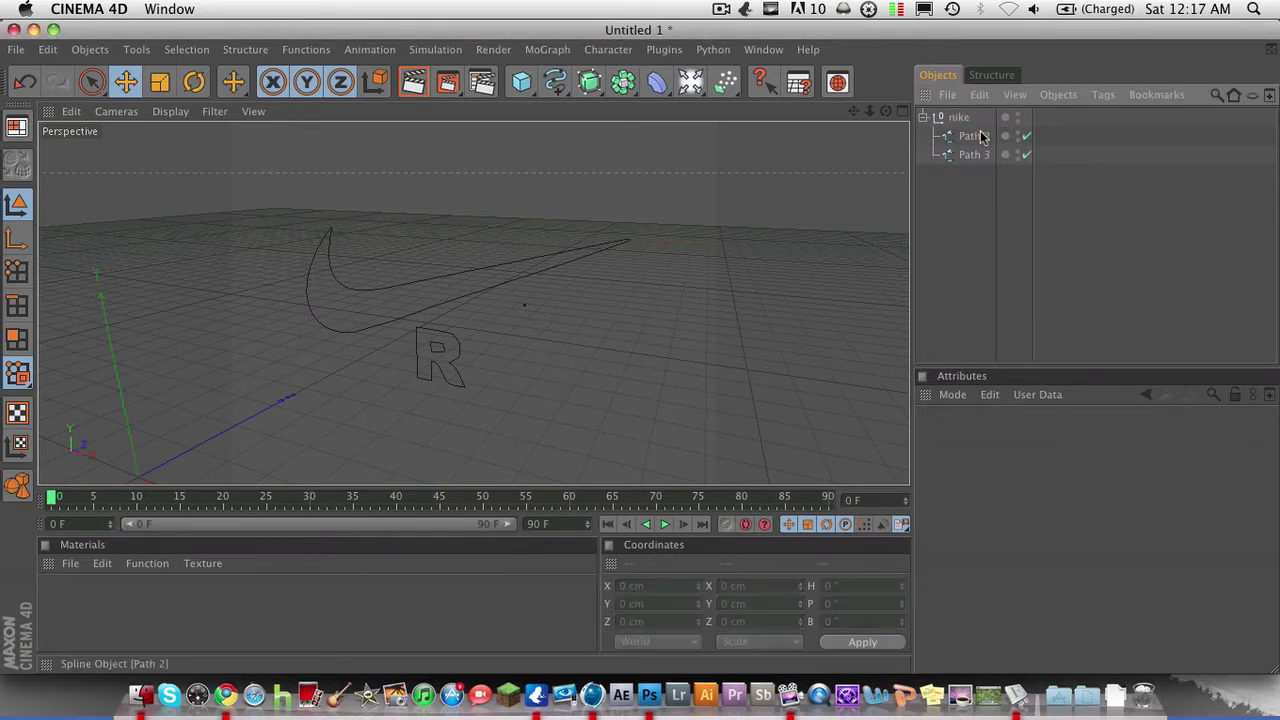
Add an Extrude NURBS and nest the nike group inside it
{"action": "left_click", "coordinate": [924, 118]}
{"action": "left_click_drag", "start_coordinate": [588, 82], "coordinate": [759, 97]}
{"action": "left_click_drag", "start_coordinate": [958, 136], "coordinate": [960, 123]}
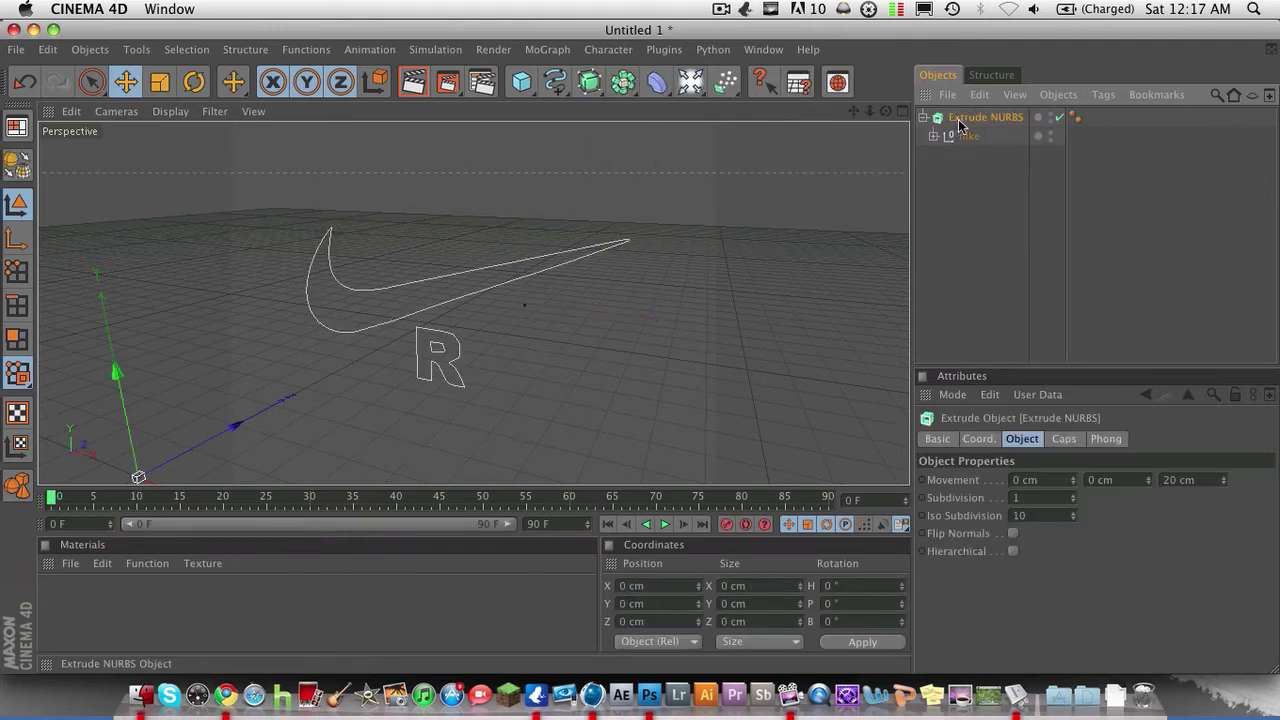
Undo the Extrude NURBS and remove the nike null with Delete Without Children
{"action": "key", "text": "Delete"}
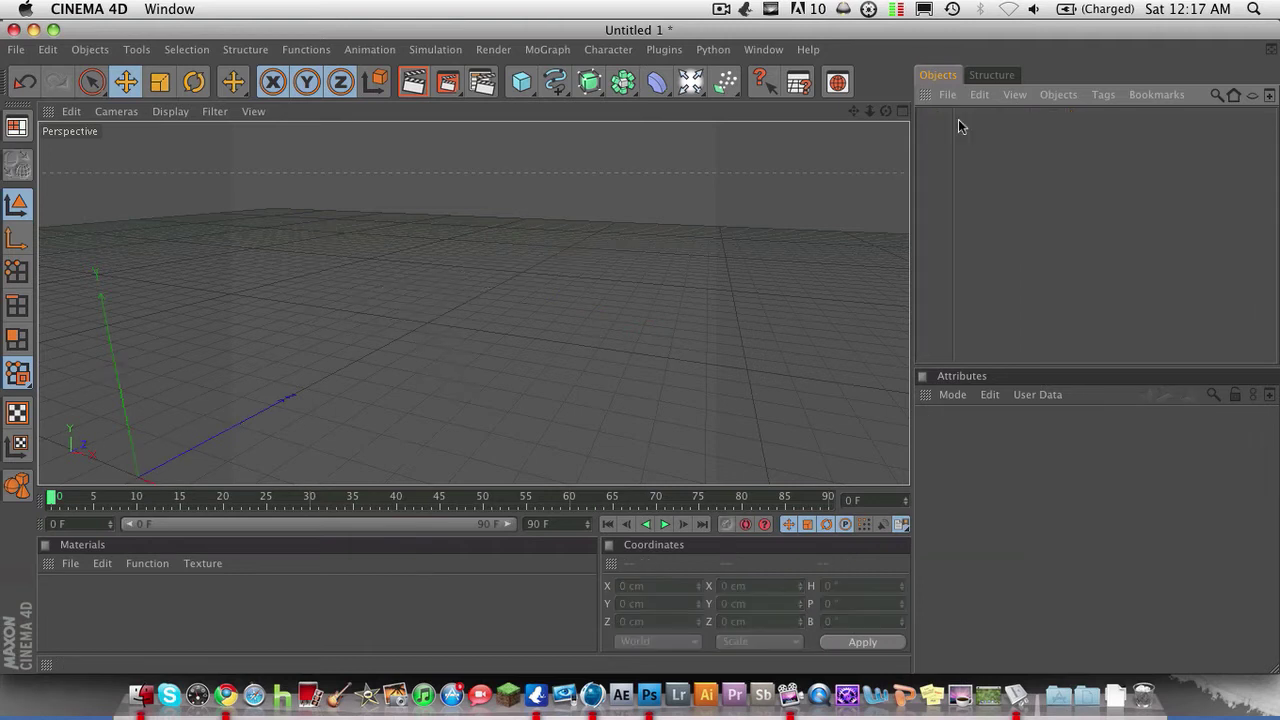
{"action": "key", "text": "super+z"}
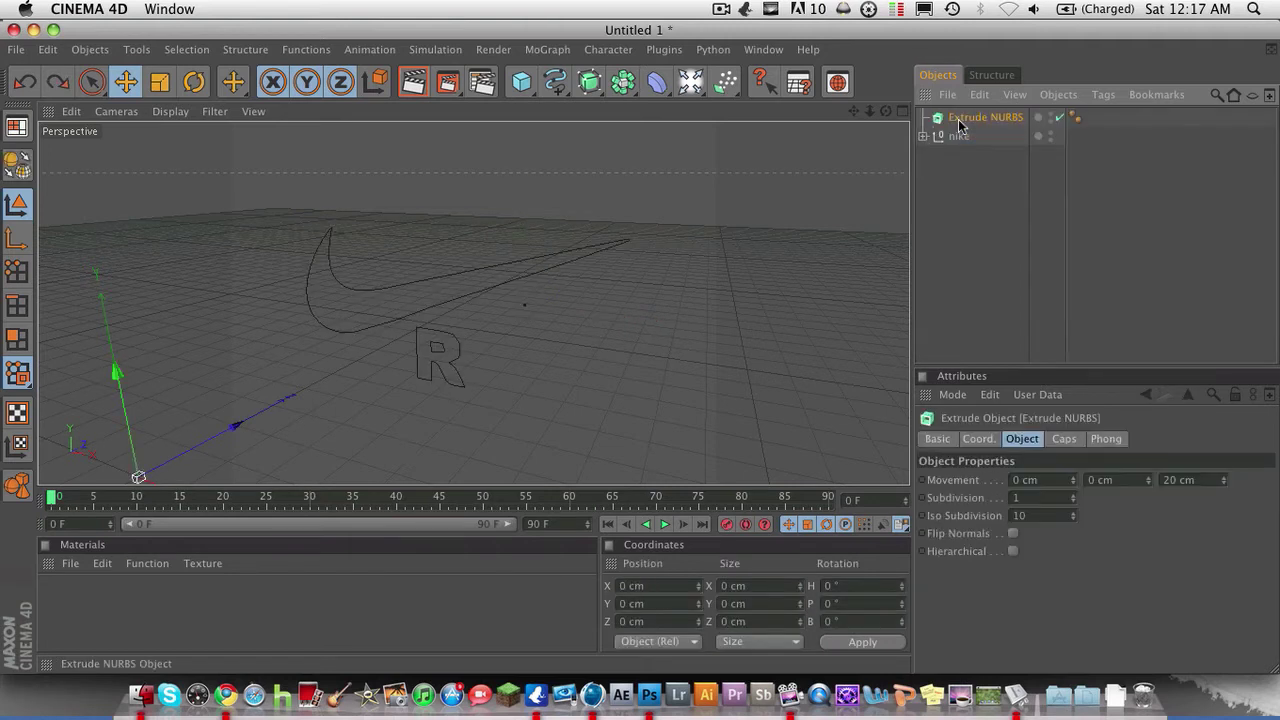
{"action": "key", "text": "super+z"}
{"action": "key", "text": "super+z"}
{"action": "left_click", "coordinate": [924, 119]}
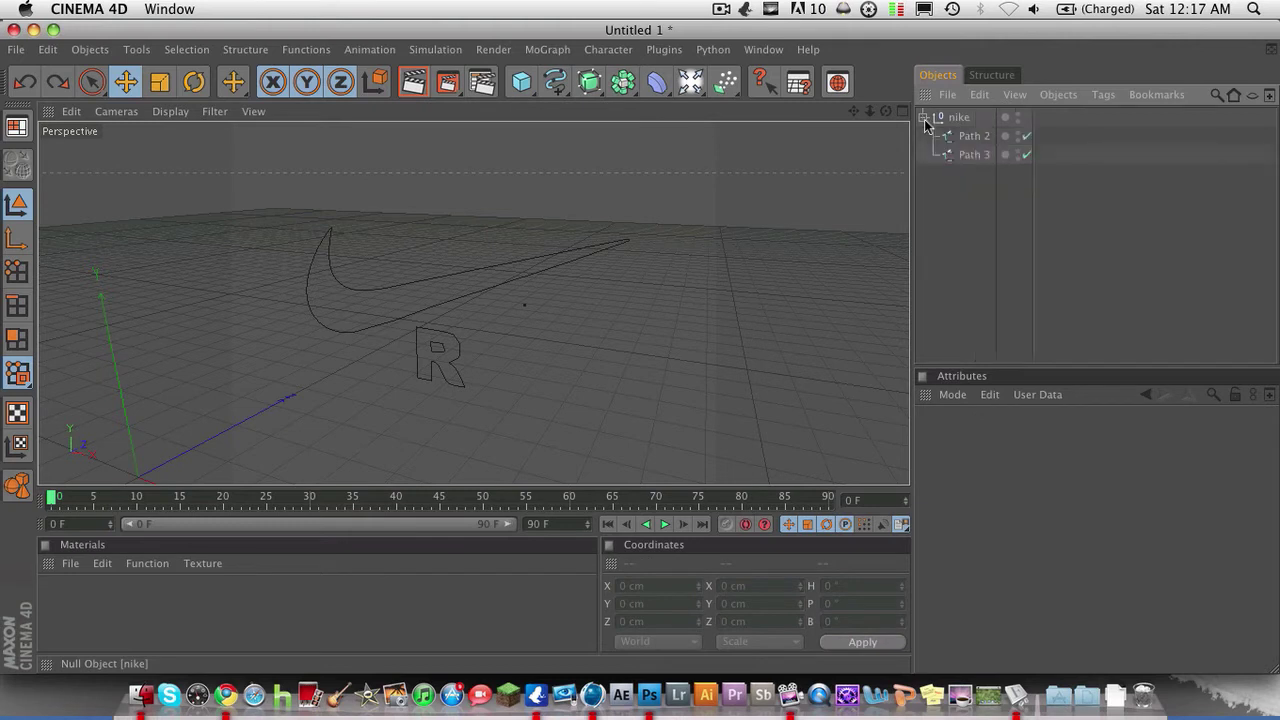
{"action": "left_click", "coordinate": [924, 119]}
{"action": "left_click", "coordinate": [924, 119]}
{"action": "right_click", "coordinate": [955, 116]}
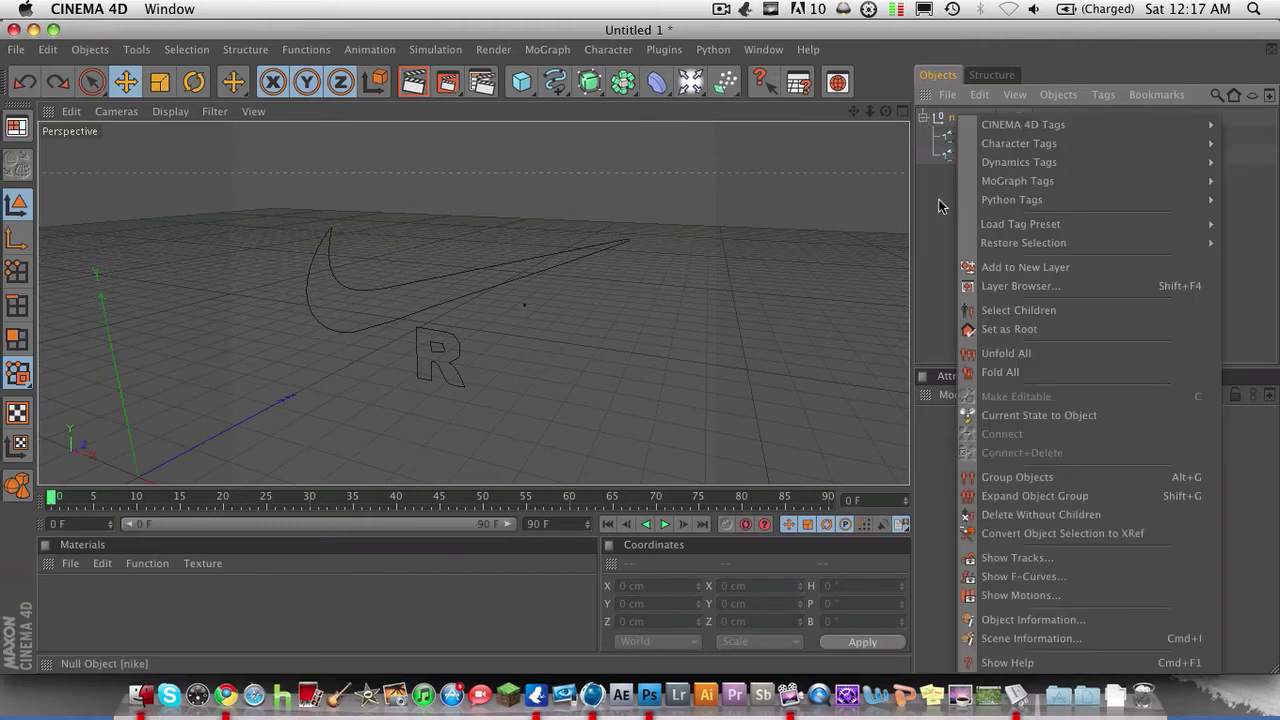
{"action": "left_click", "coordinate": [938, 117]}
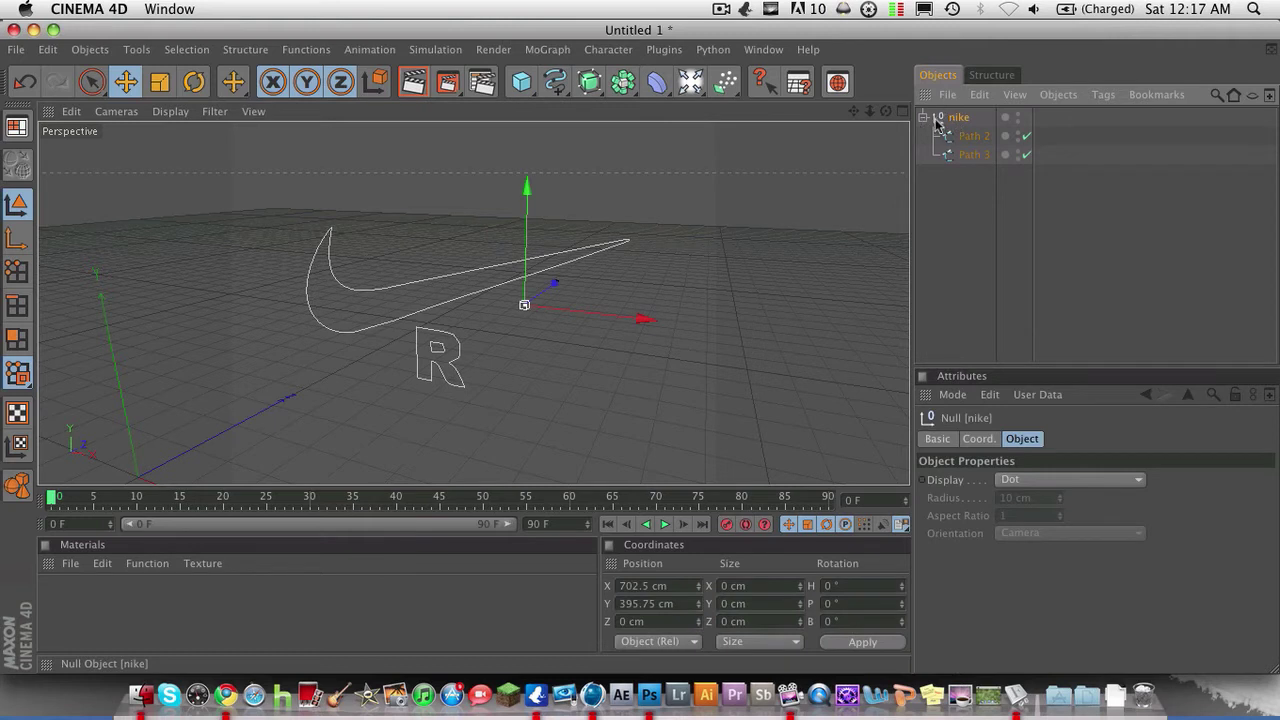
{"action": "right_click", "coordinate": [948, 122]}
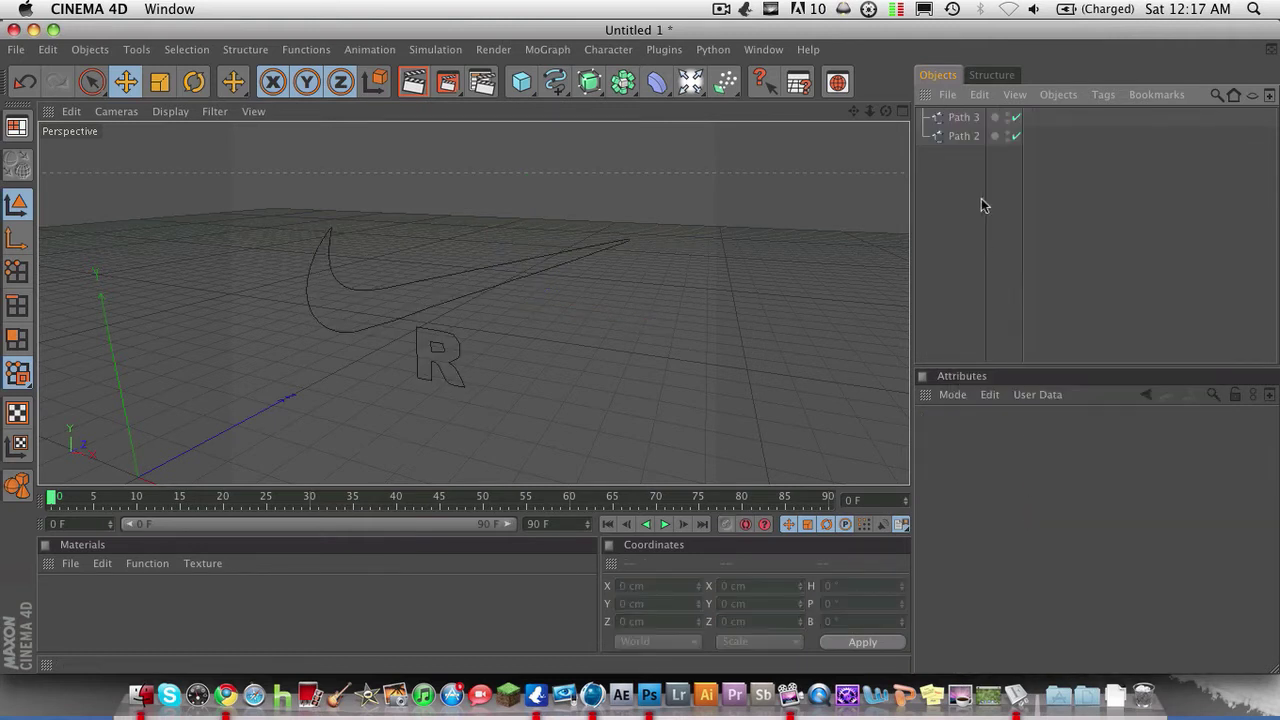
Add two Extrude NURBS objects and put Path 3, the R, inside one
{"action": "left_click", "coordinate": [964, 118]}
{"action": "left_click", "coordinate": [951, 137]}
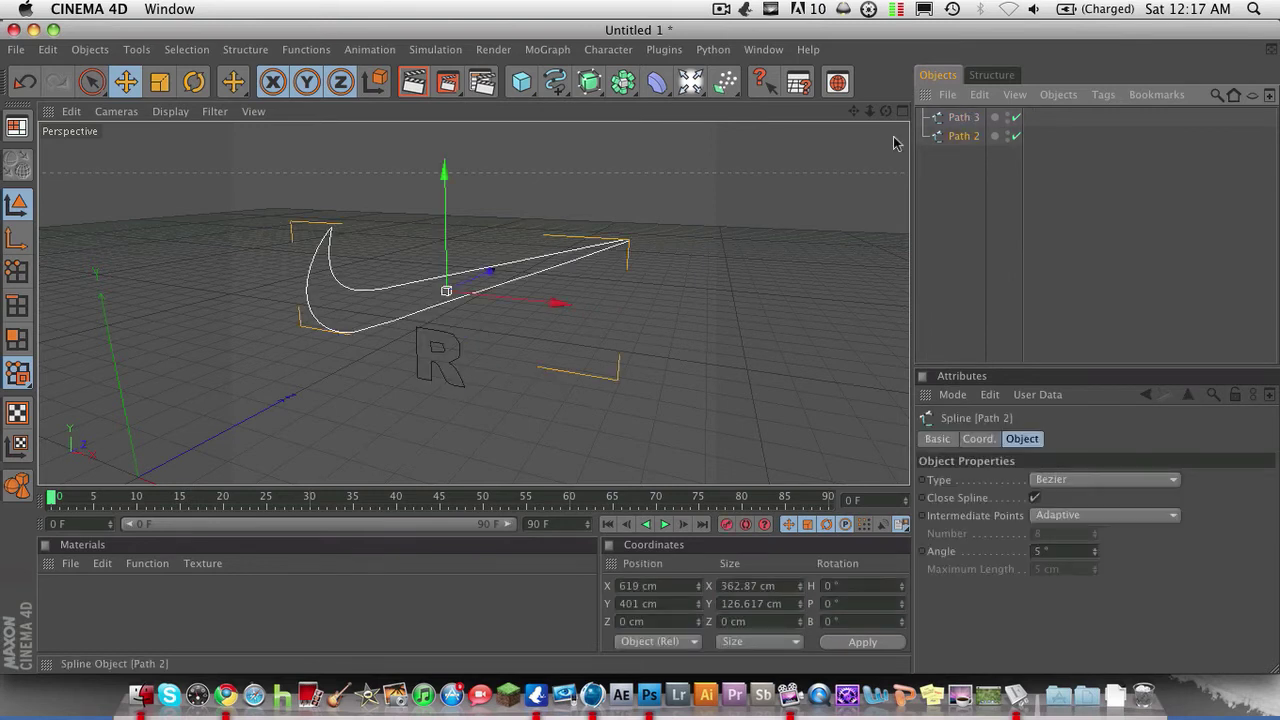
{"action": "left_click", "coordinate": [601, 88]}
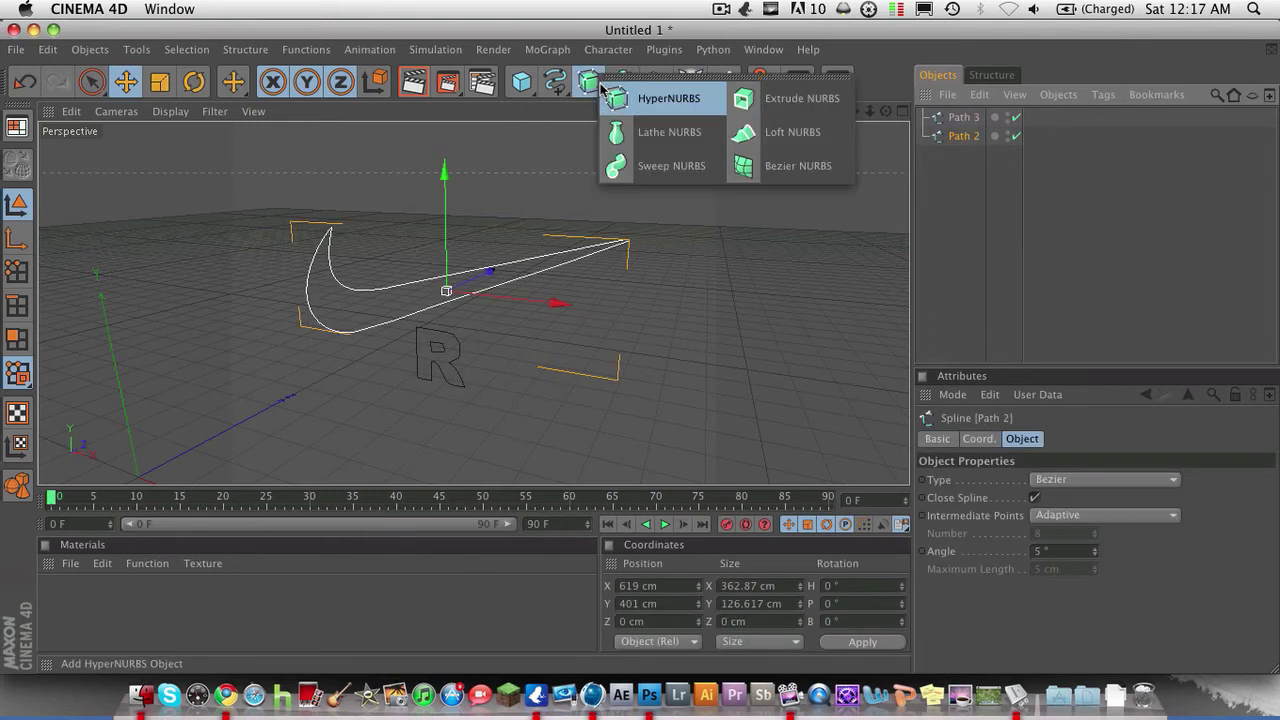
{"action": "left_click", "coordinate": [800, 99]}
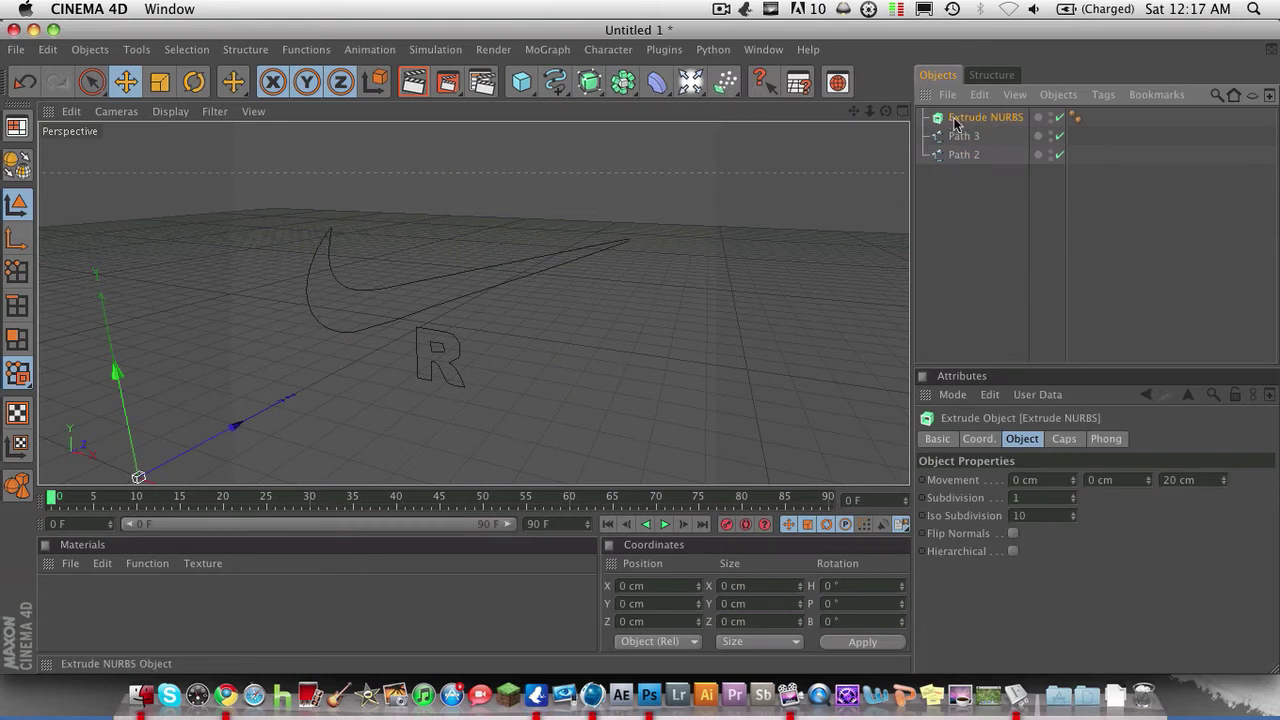
{"action": "left_click", "coordinate": [600, 84]}
{"action": "left_click", "coordinate": [800, 99]}
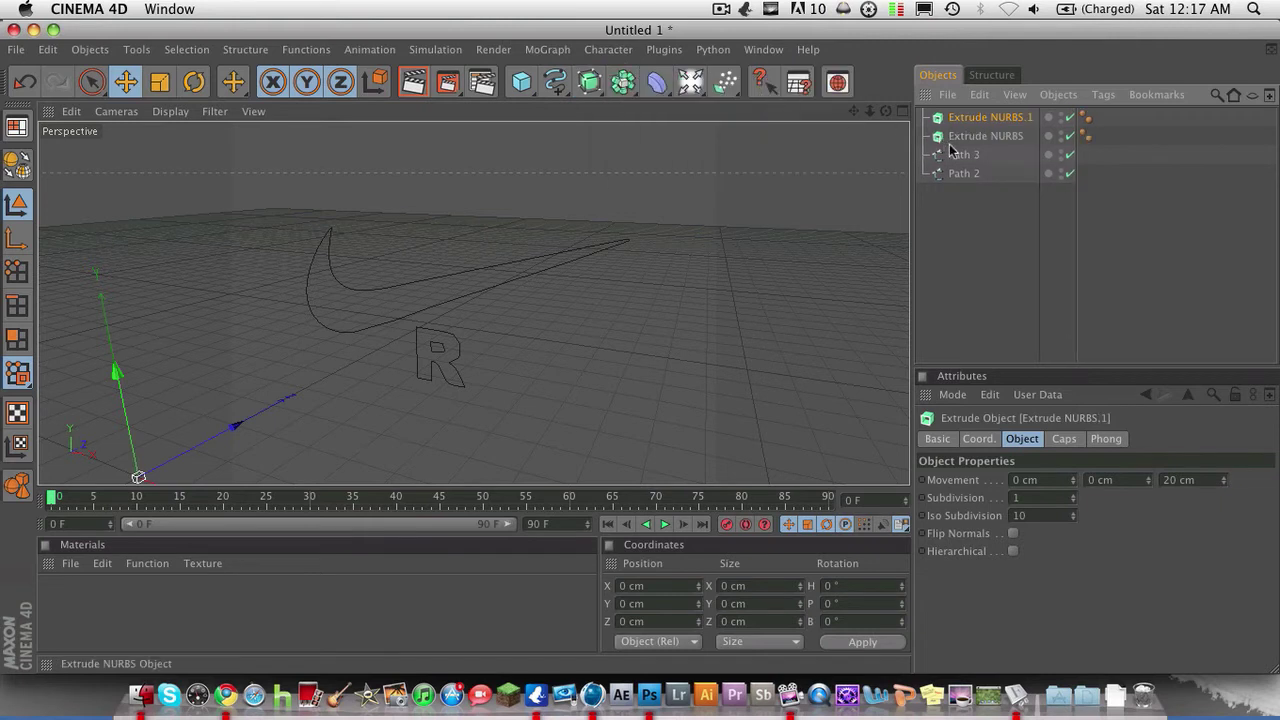
{"action": "left_click_drag", "start_coordinate": [955, 168], "coordinate": [967, 122]}
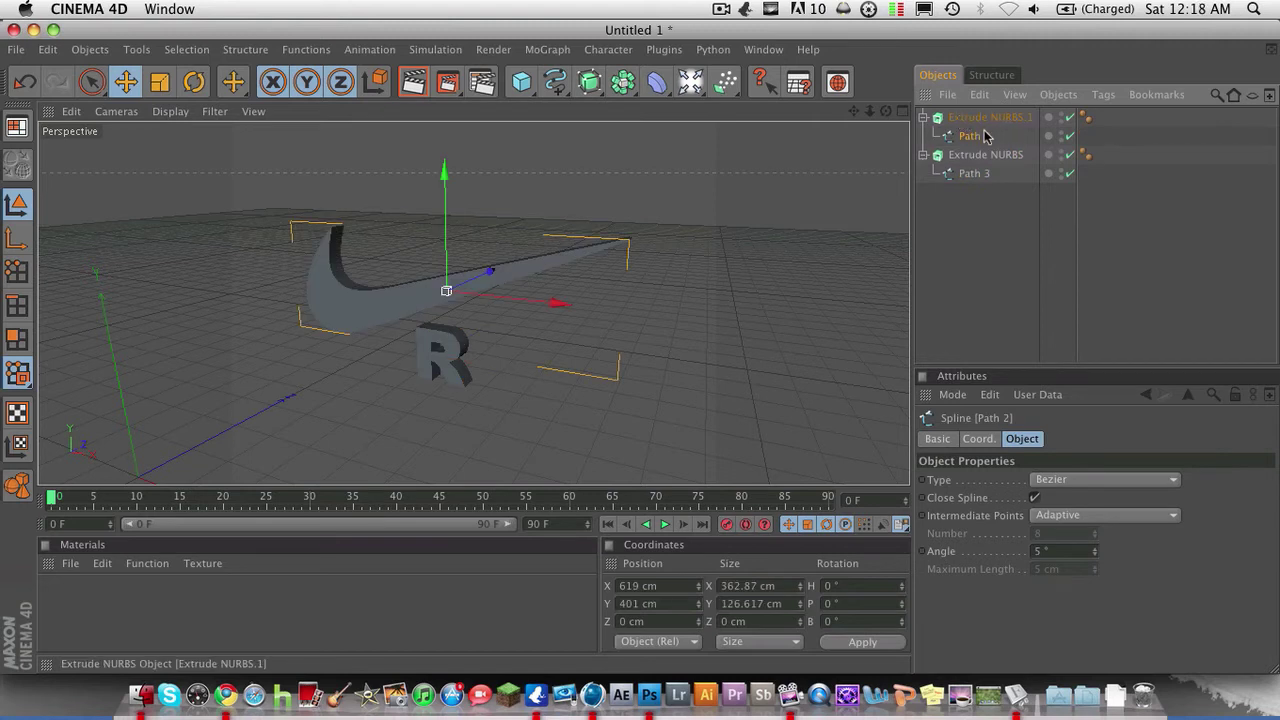
Set Movement Z to 40 cm on both the swoosh and R Extrude NURBS
{"action": "left_click", "coordinate": [988, 119]}
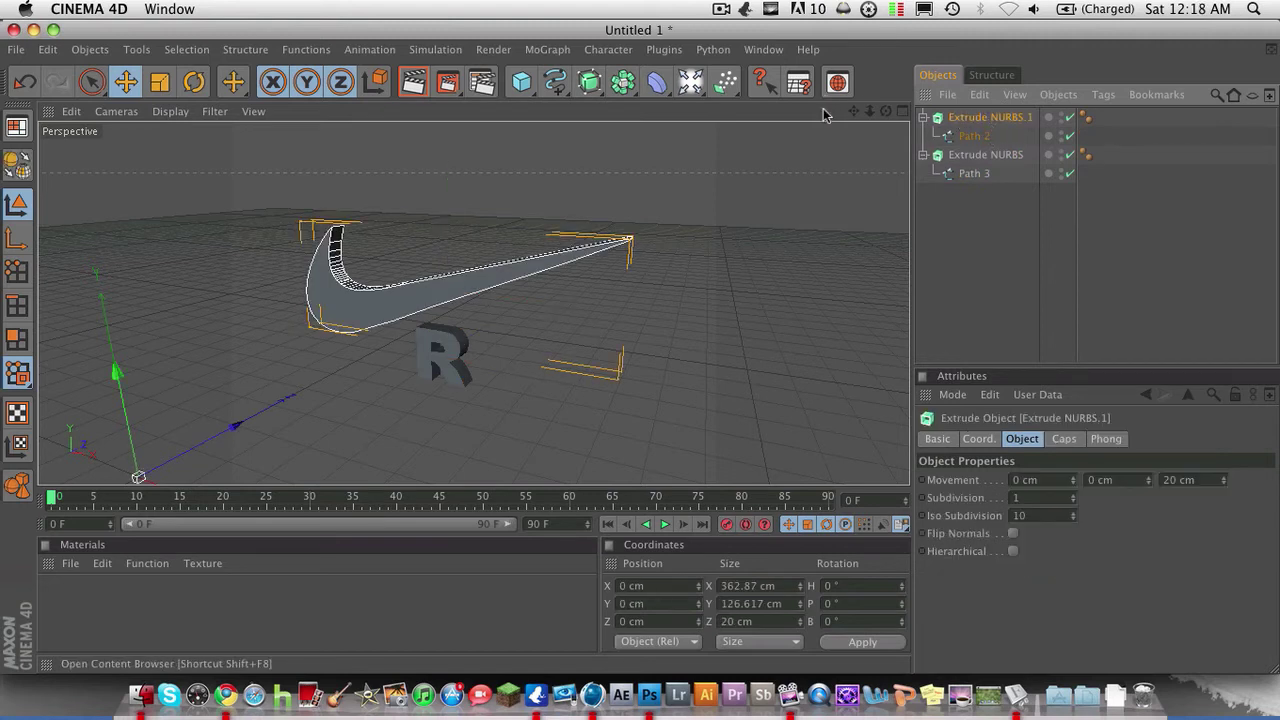
{"action": "left_click_drag", "start_coordinate": [1223, 486], "coordinate": [1227, 458]}
{"action": "left_click", "coordinate": [1211, 484]}
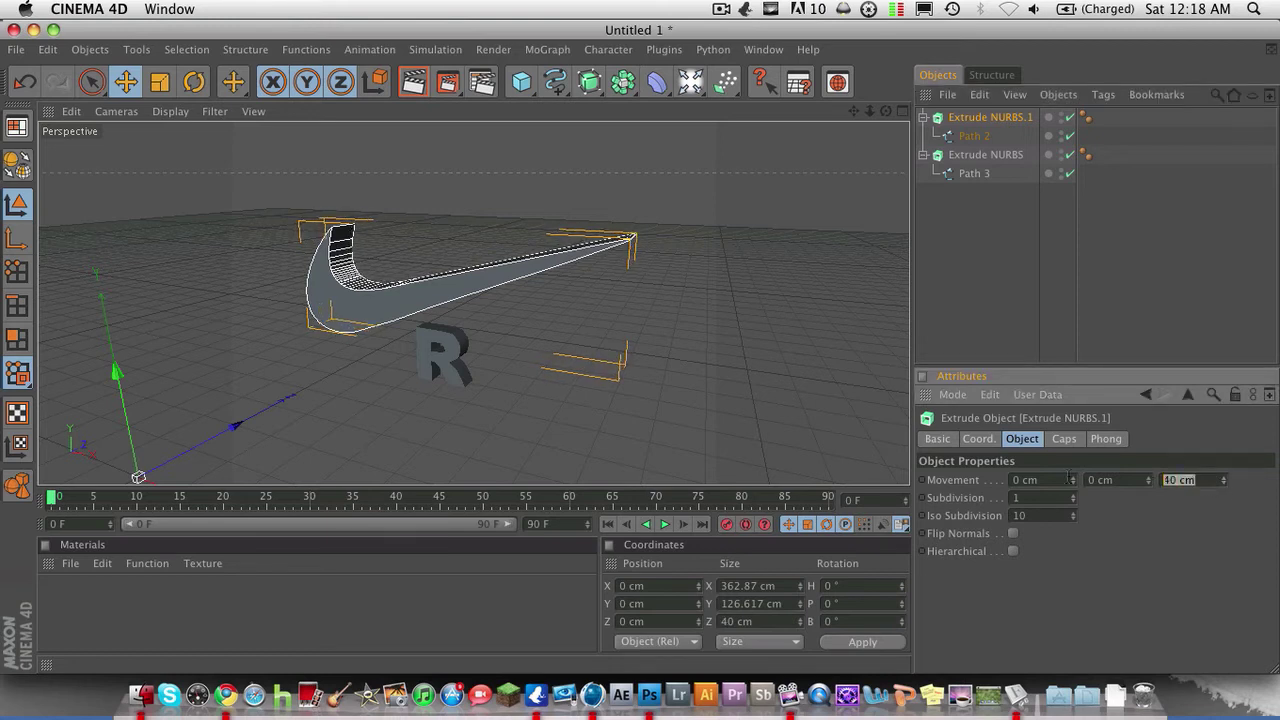
{"action": "left_click", "coordinate": [994, 156]}
{"action": "left_click", "coordinate": [1180, 480]}
{"action": "type", "text": "40"}
{"action": "key", "text": "Return"}
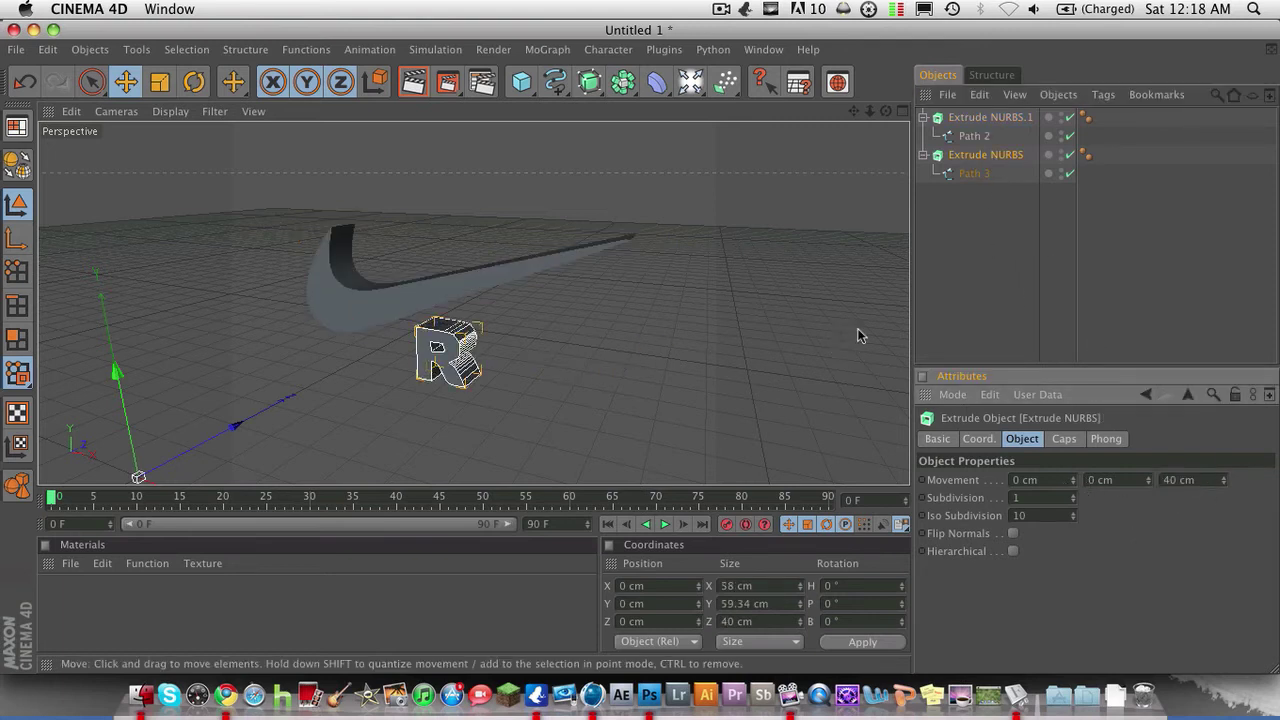
{"action": "left_click_drag", "start_coordinate": [885, 111], "coordinate": [770, 135]}
{"action": "left_click_drag", "start_coordinate": [853, 111], "coordinate": [860, 118]}
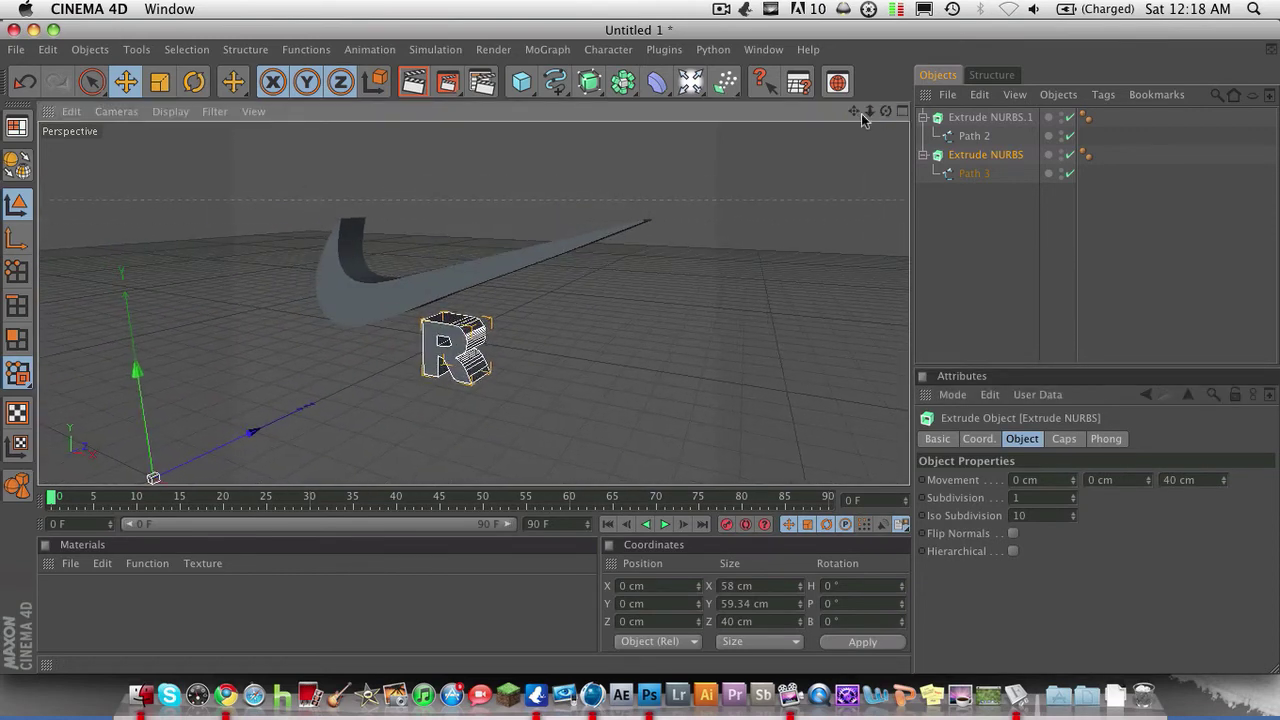
{"action": "left_click", "coordinate": [985, 117], "text": "shift"}
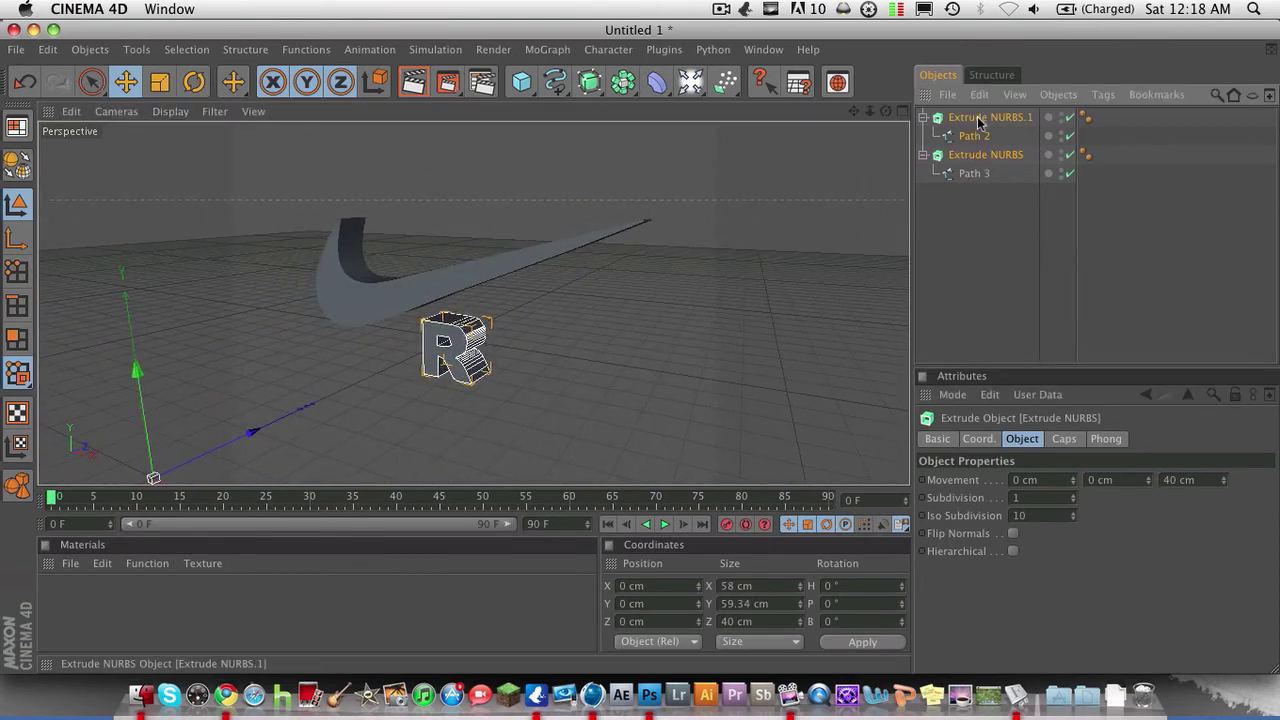
Select both extrusions, tilt them to about -3.276° pitch, and render the active view
{"action": "left_click", "coordinate": [1005, 228]}
{"action": "left_click_drag", "start_coordinate": [1002, 100], "coordinate": [996, 162]}
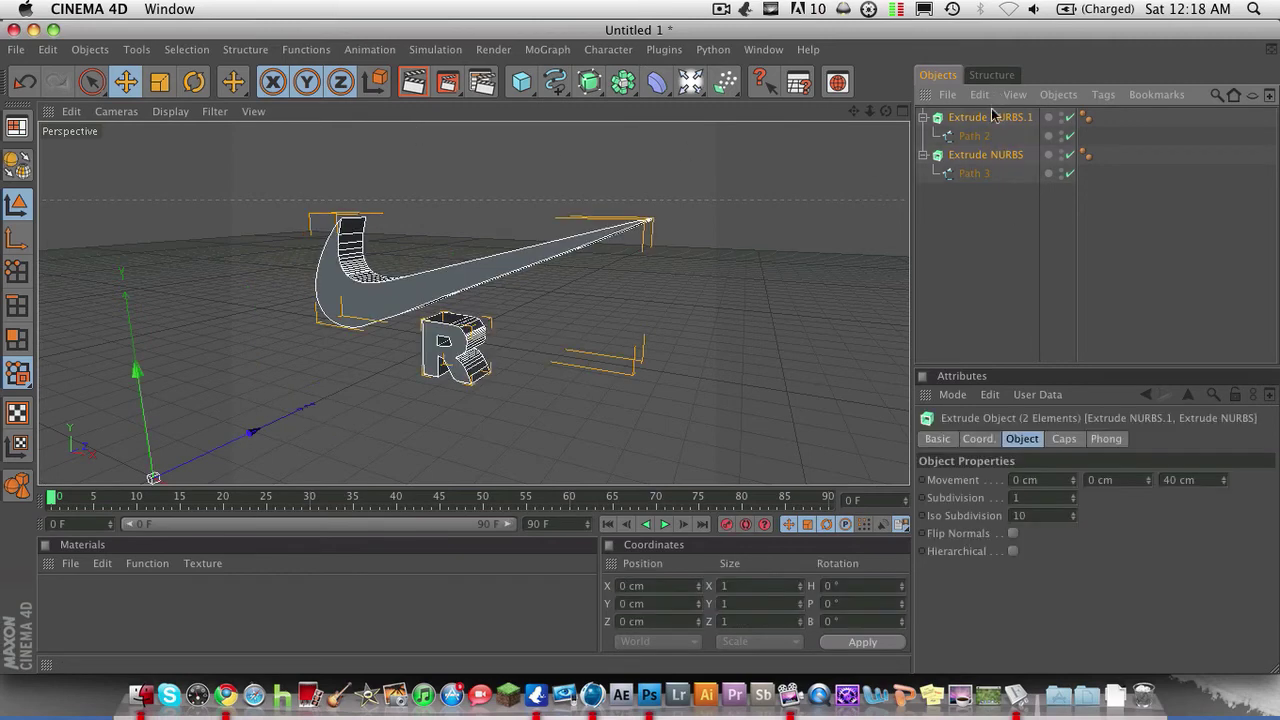
{"action": "left_click", "coordinate": [125, 81]}
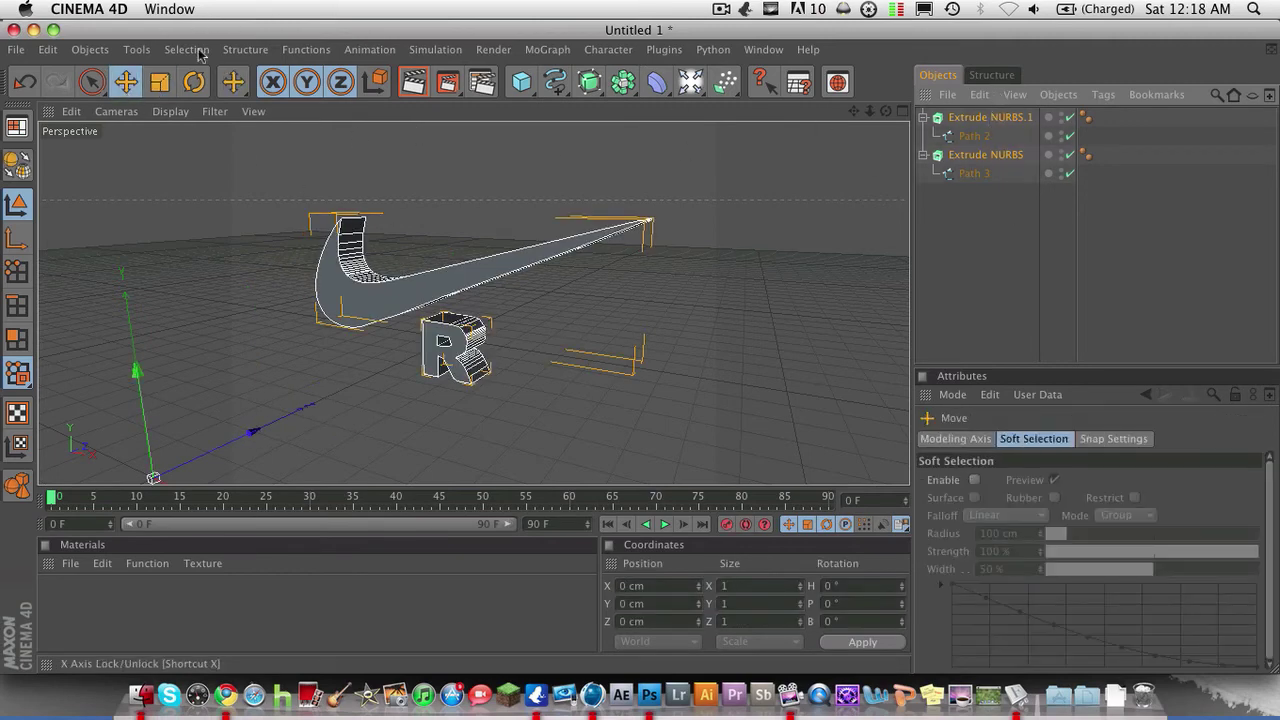
{"action": "left_click", "coordinate": [194, 81]}
{"action": "mouse_move", "coordinate": [216, 443]}
{"action": "left_mouse_down"}
{"action": "mouse_move", "coordinate": [200, 388]}
{"action": "mouse_move", "coordinate": [214, 430]}
{"action": "mouse_move", "coordinate": [179, 484]}
{"action": "mouse_move", "coordinate": [206, 430]}
{"action": "left_mouse_up"}
{"action": "left_click", "coordinate": [415, 83]}
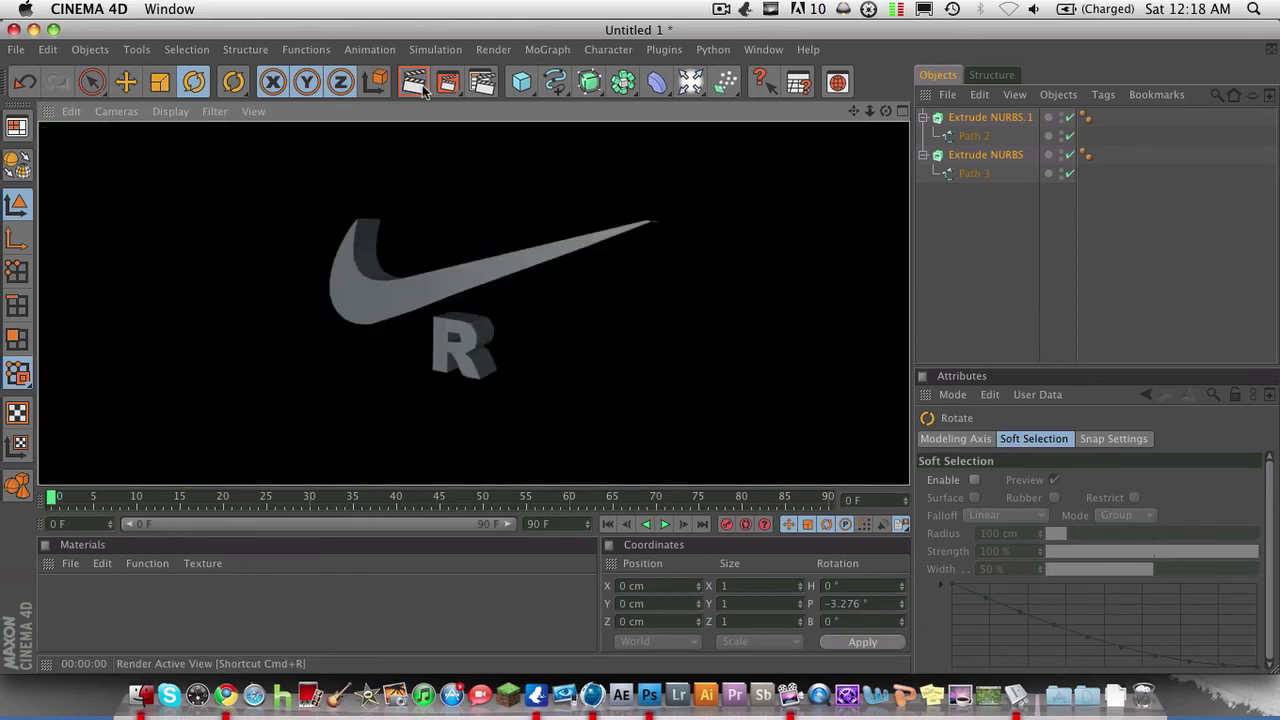